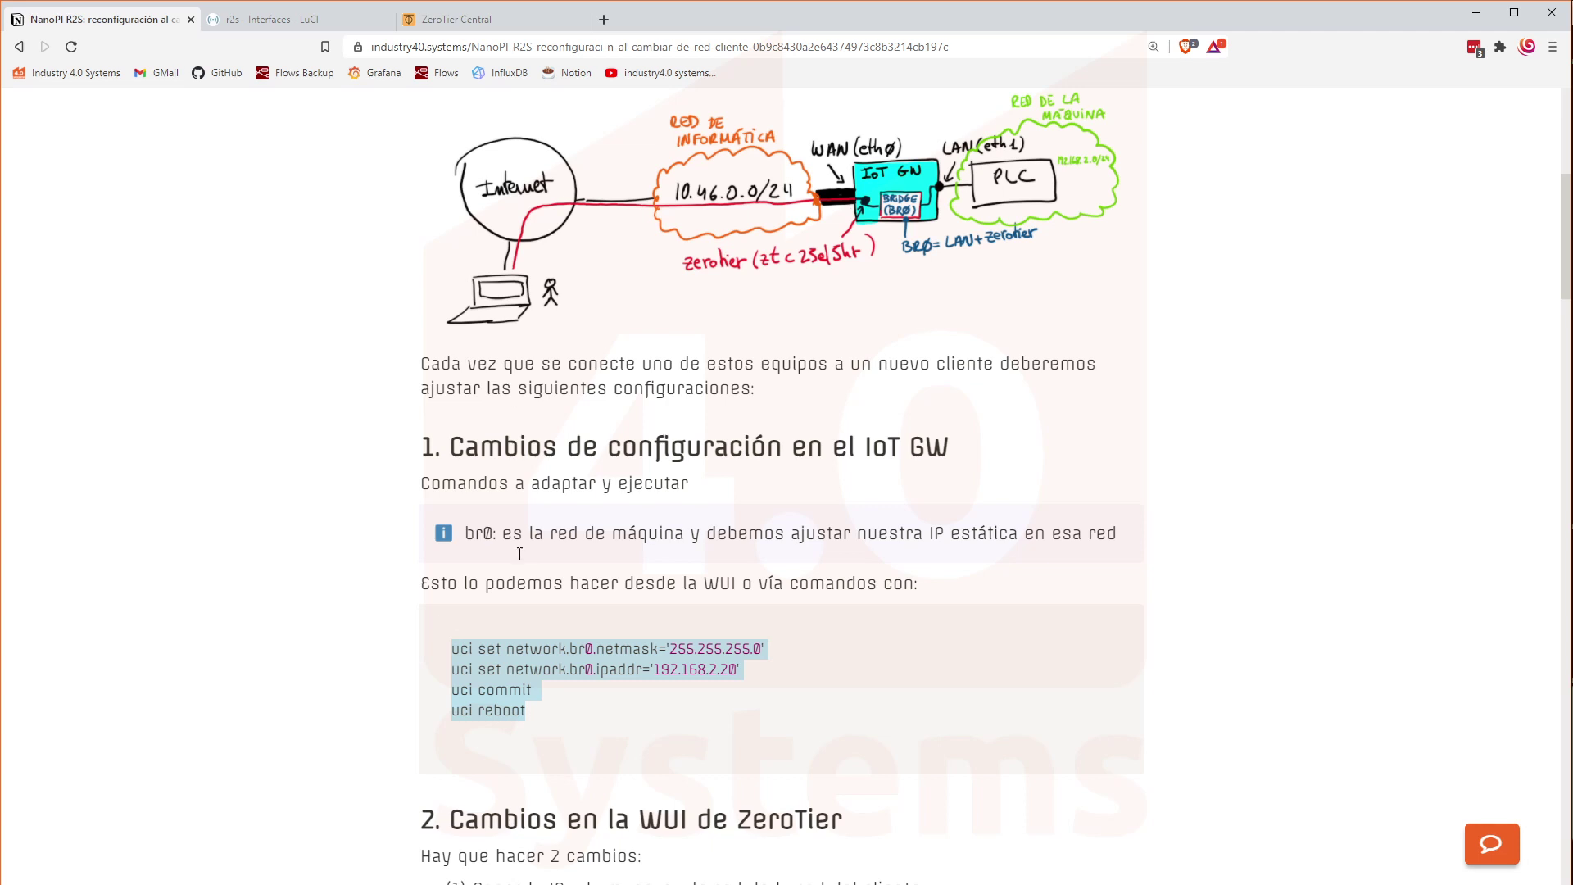
Examine the guide's uci commands for the br0 netmask, IP address, commit and reboot, and compare them with the terminal's br0 configuration.
click(587, 652)
drag(572, 650, 586, 653)
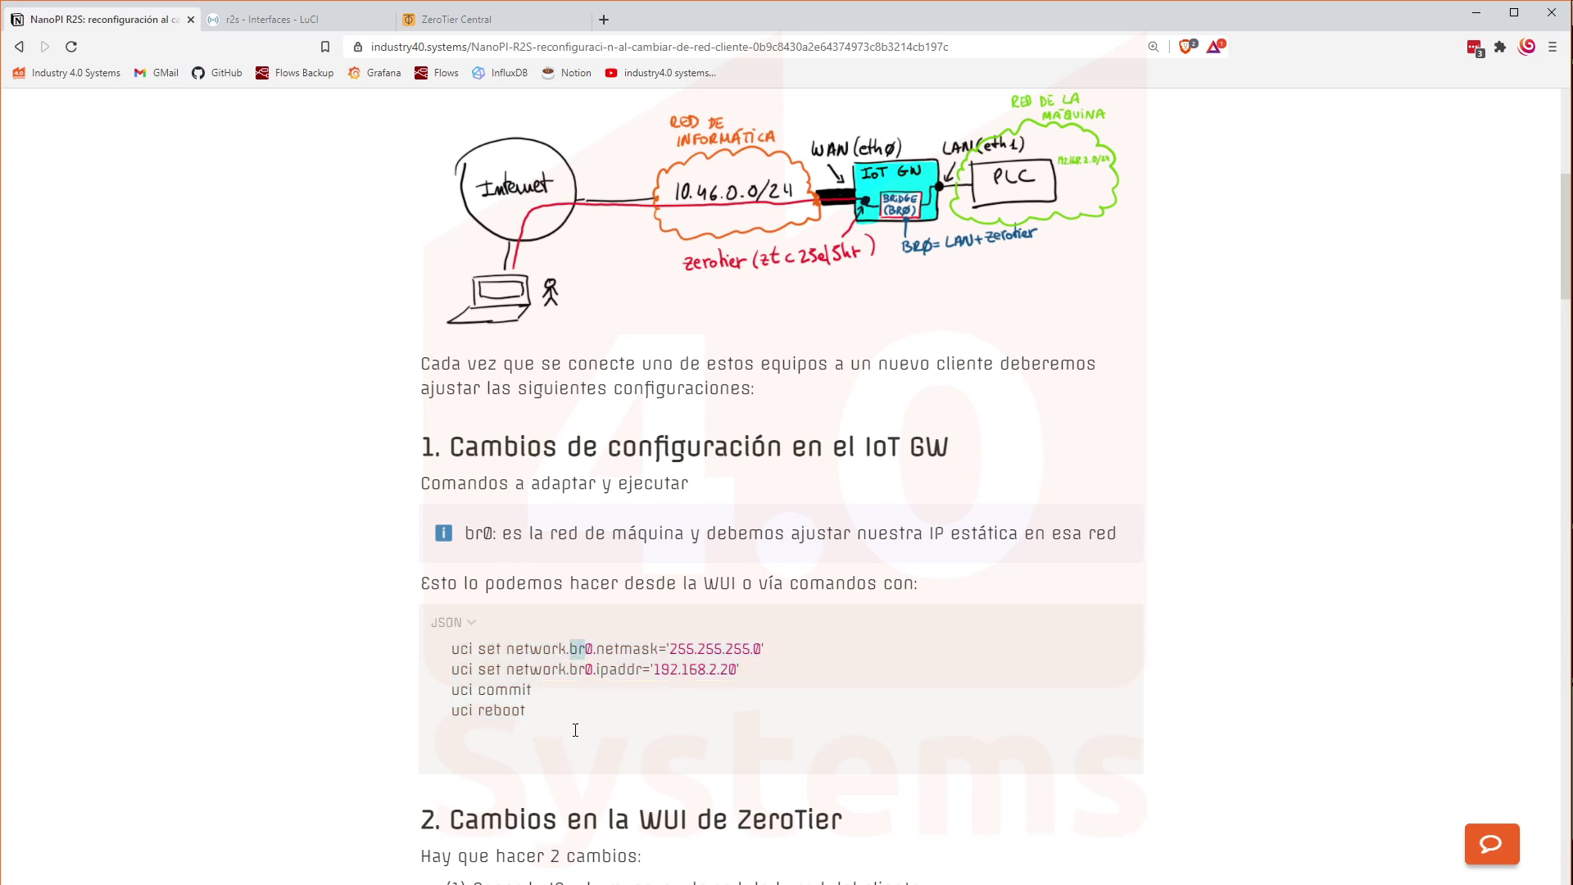
drag(652, 648, 774, 646)
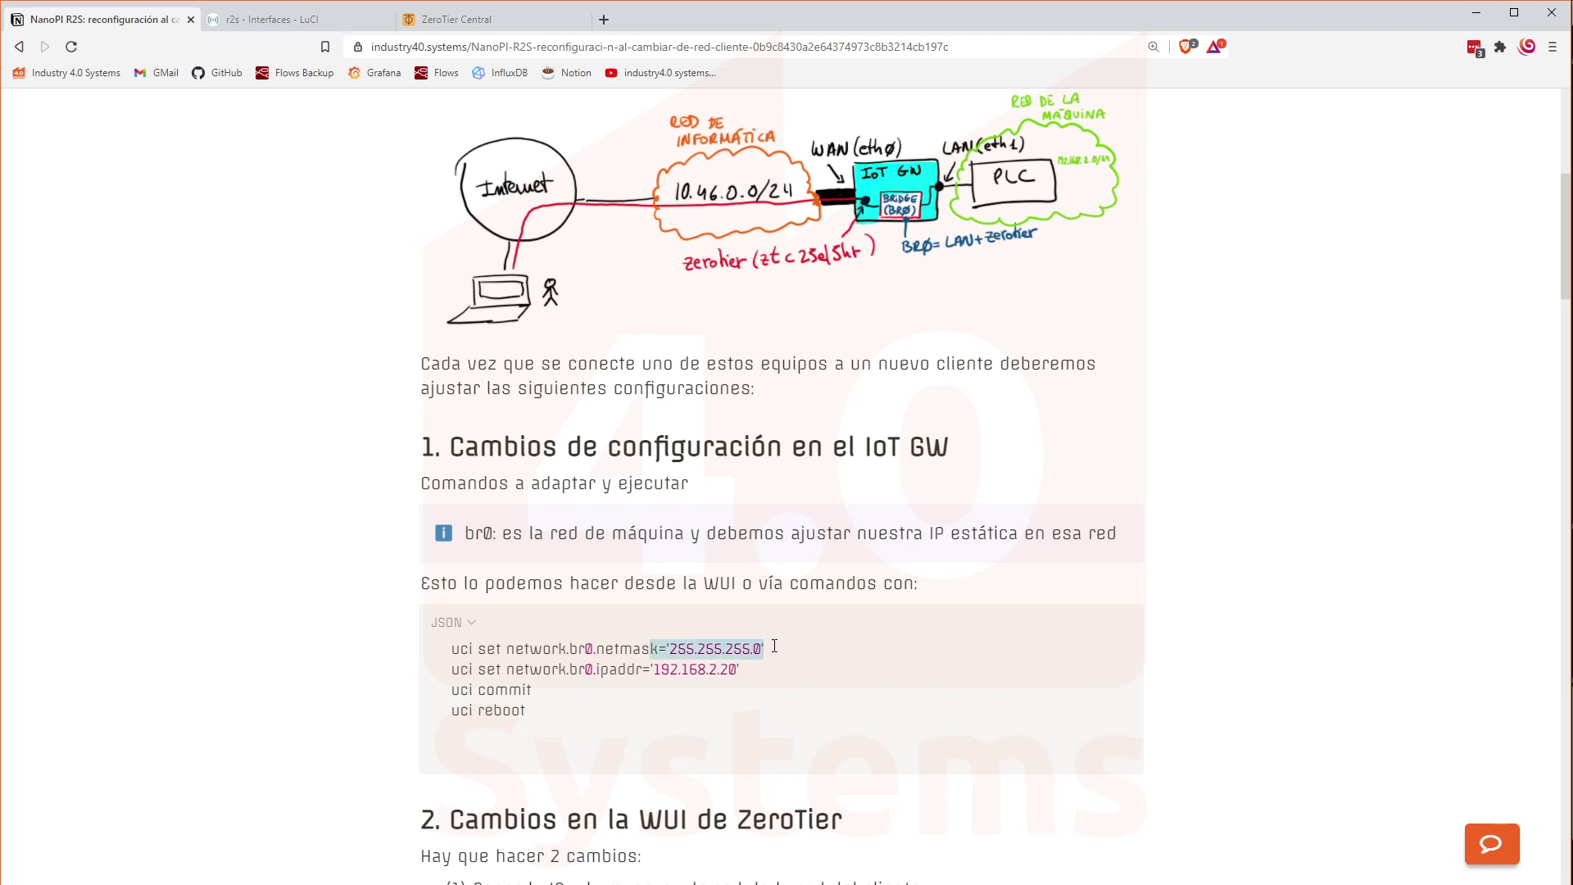
drag(626, 669, 742, 667)
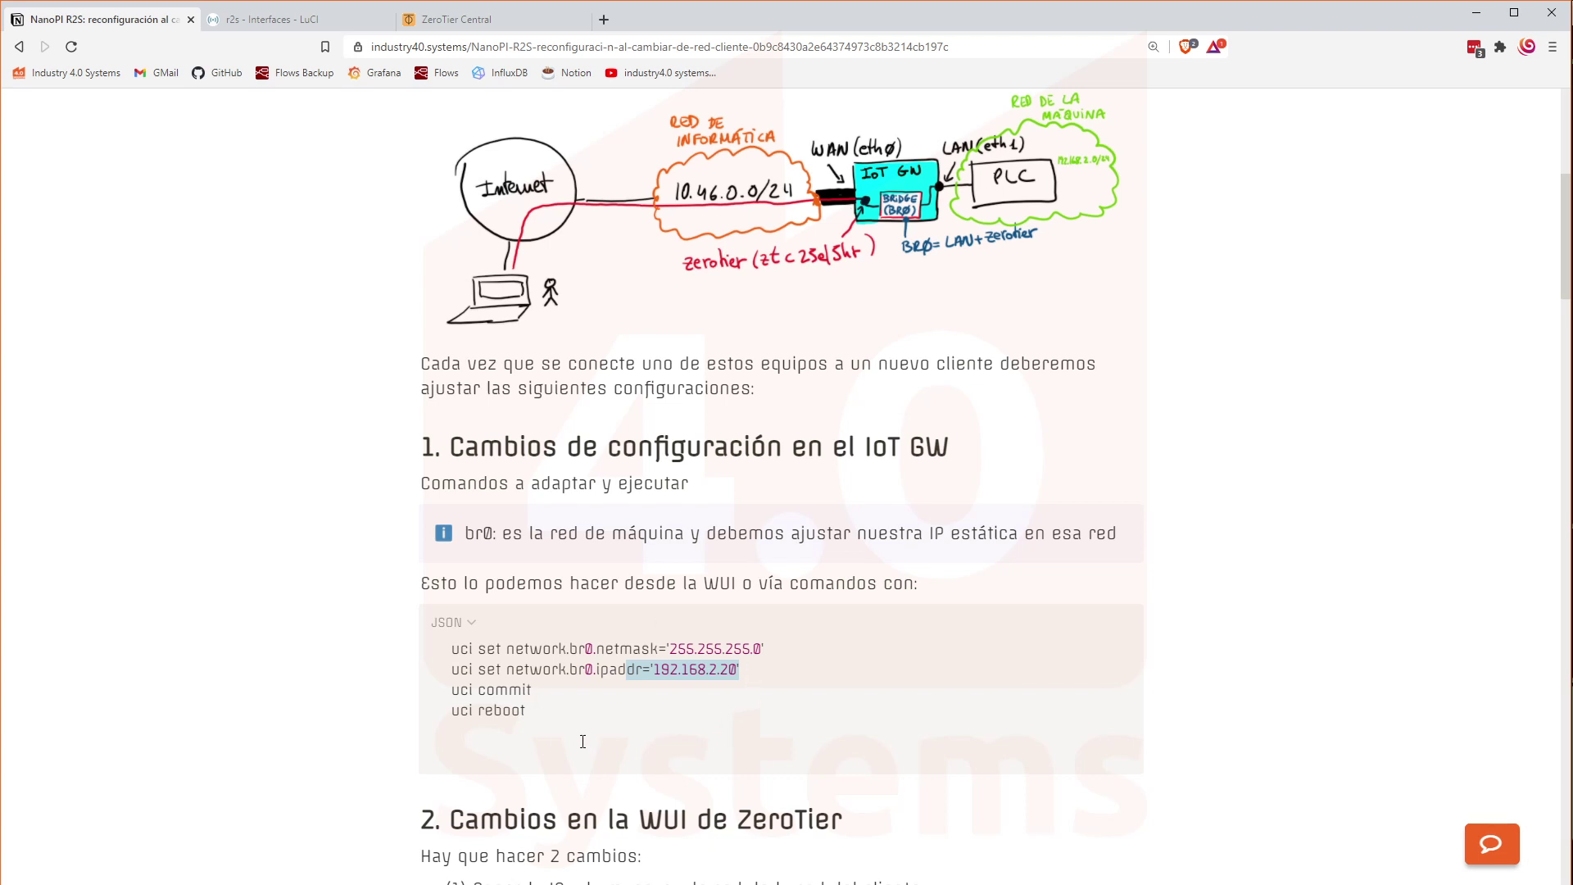
drag(447, 690, 537, 684)
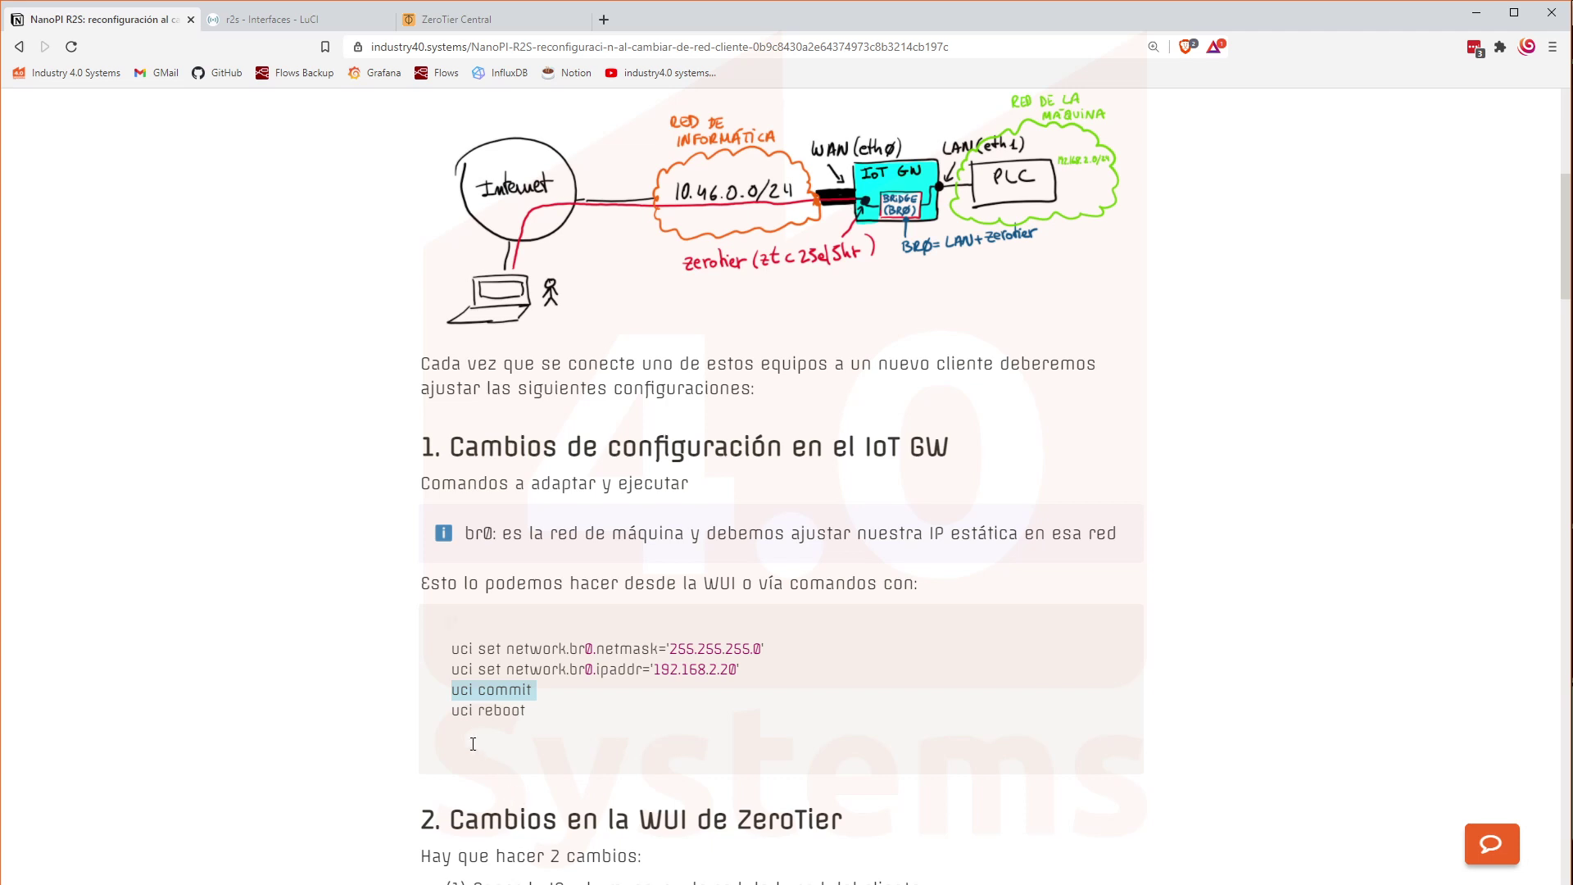
drag(450, 711, 526, 710)
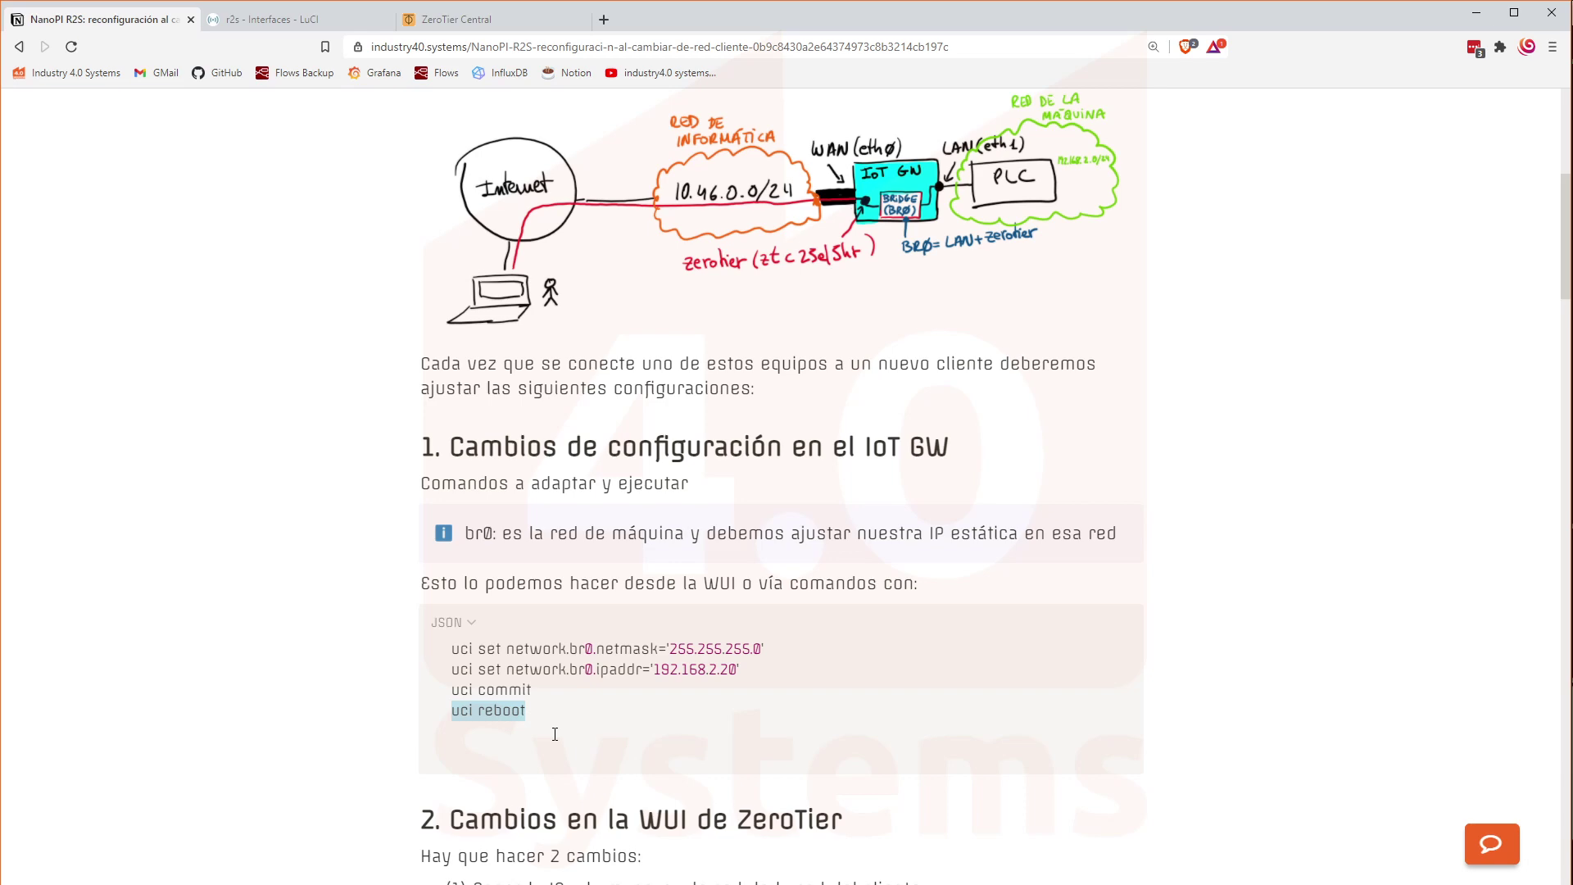
key(alt+Tab)
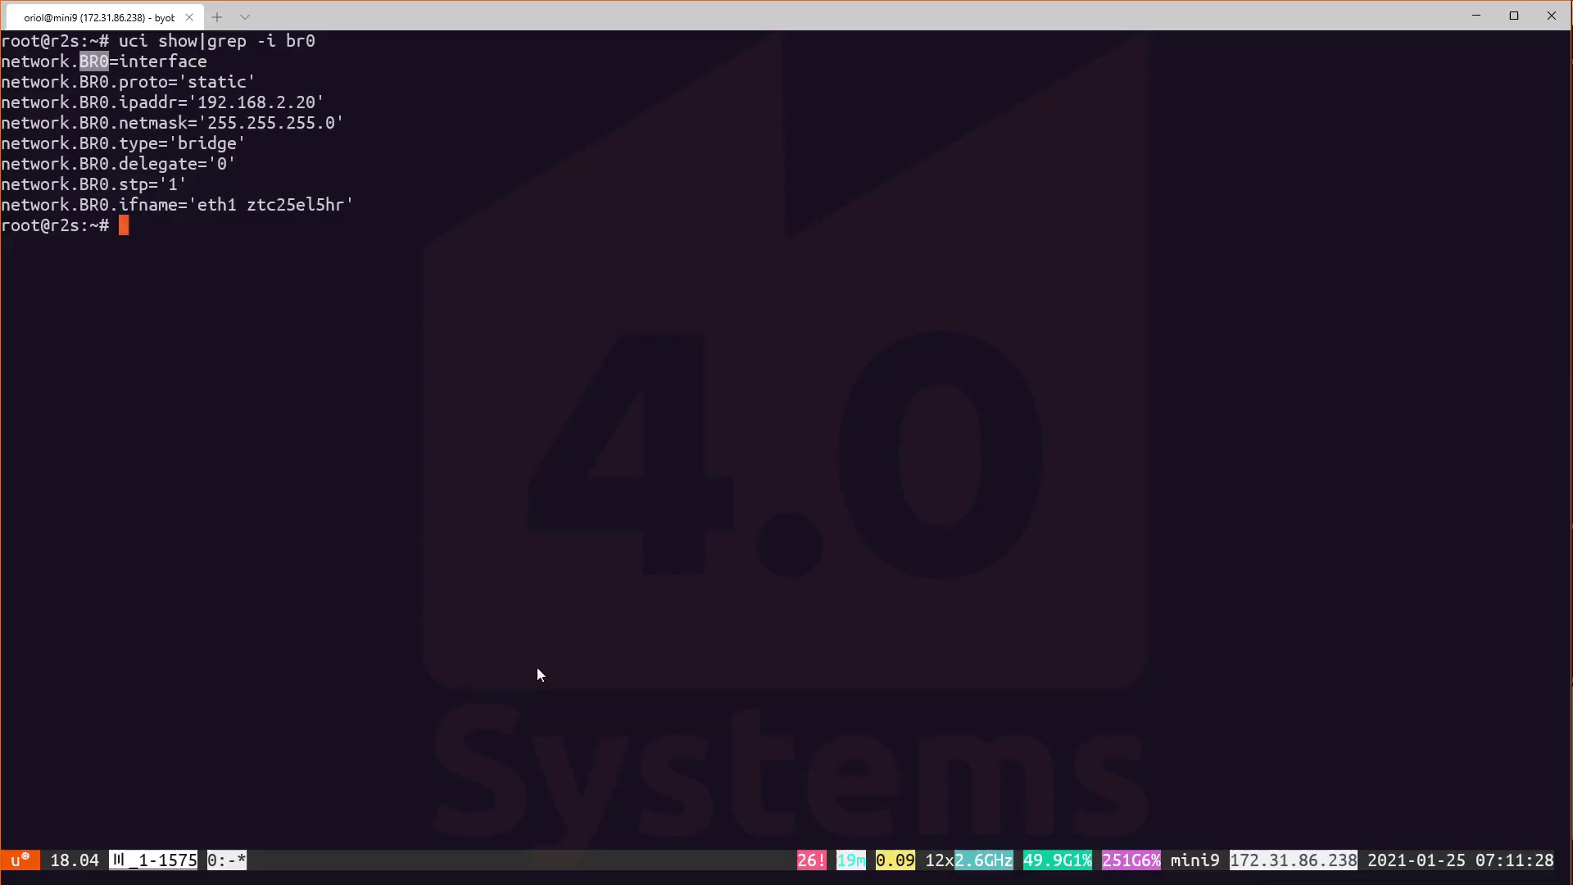
key(alt+Tab)
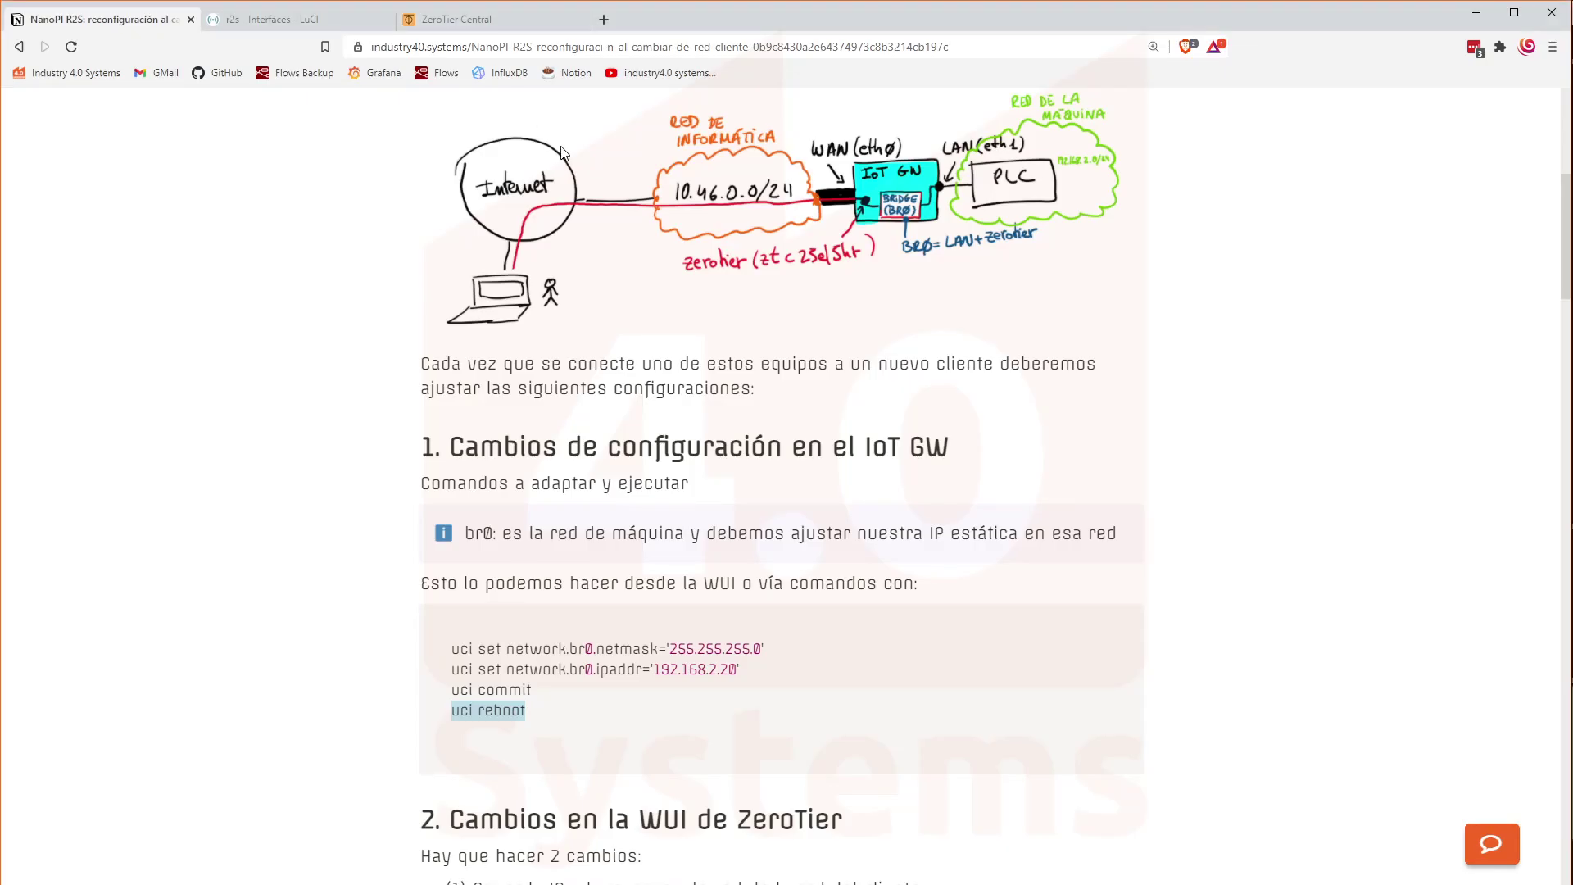
Inspect the BR0 interface's static IPv4 address and netmask settings in LuCI, then dismiss them without changes.
click(327, 19)
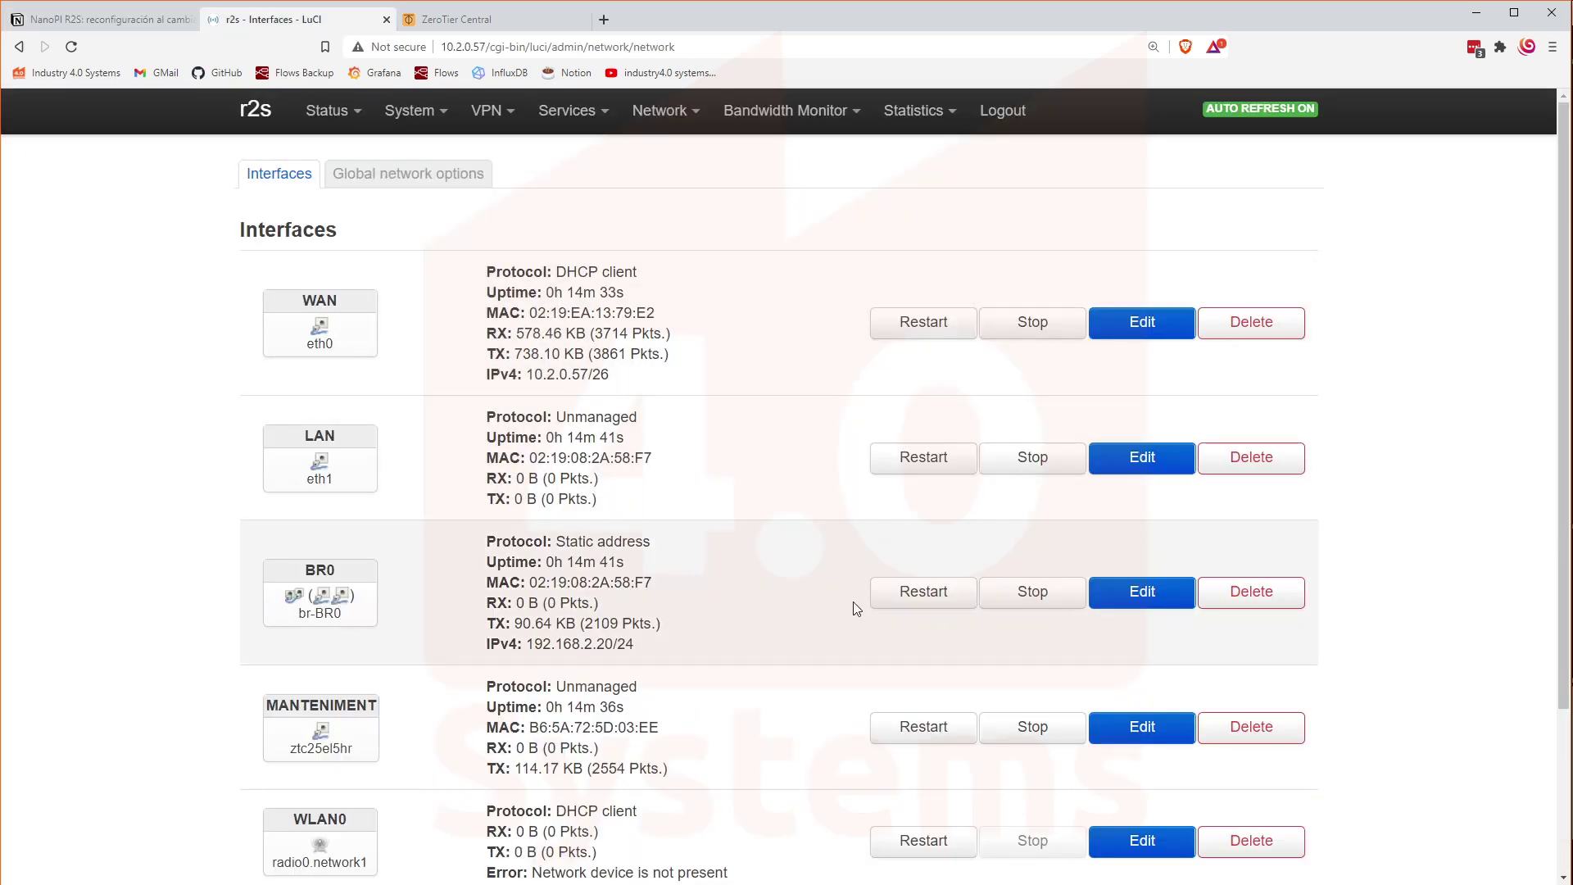
click(1131, 604)
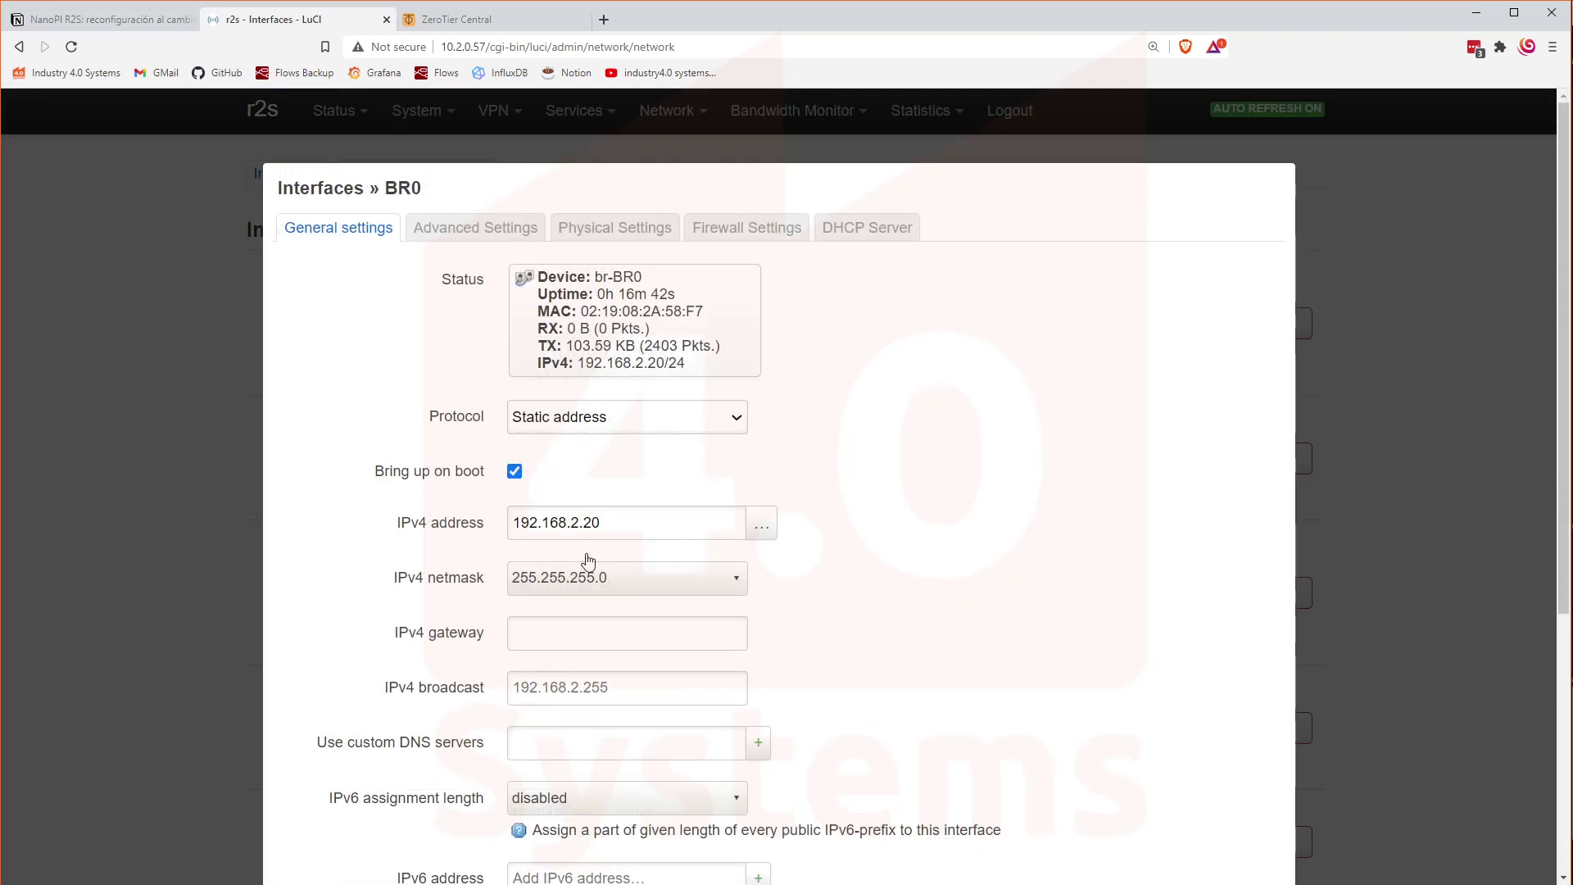
drag(636, 528, 503, 530)
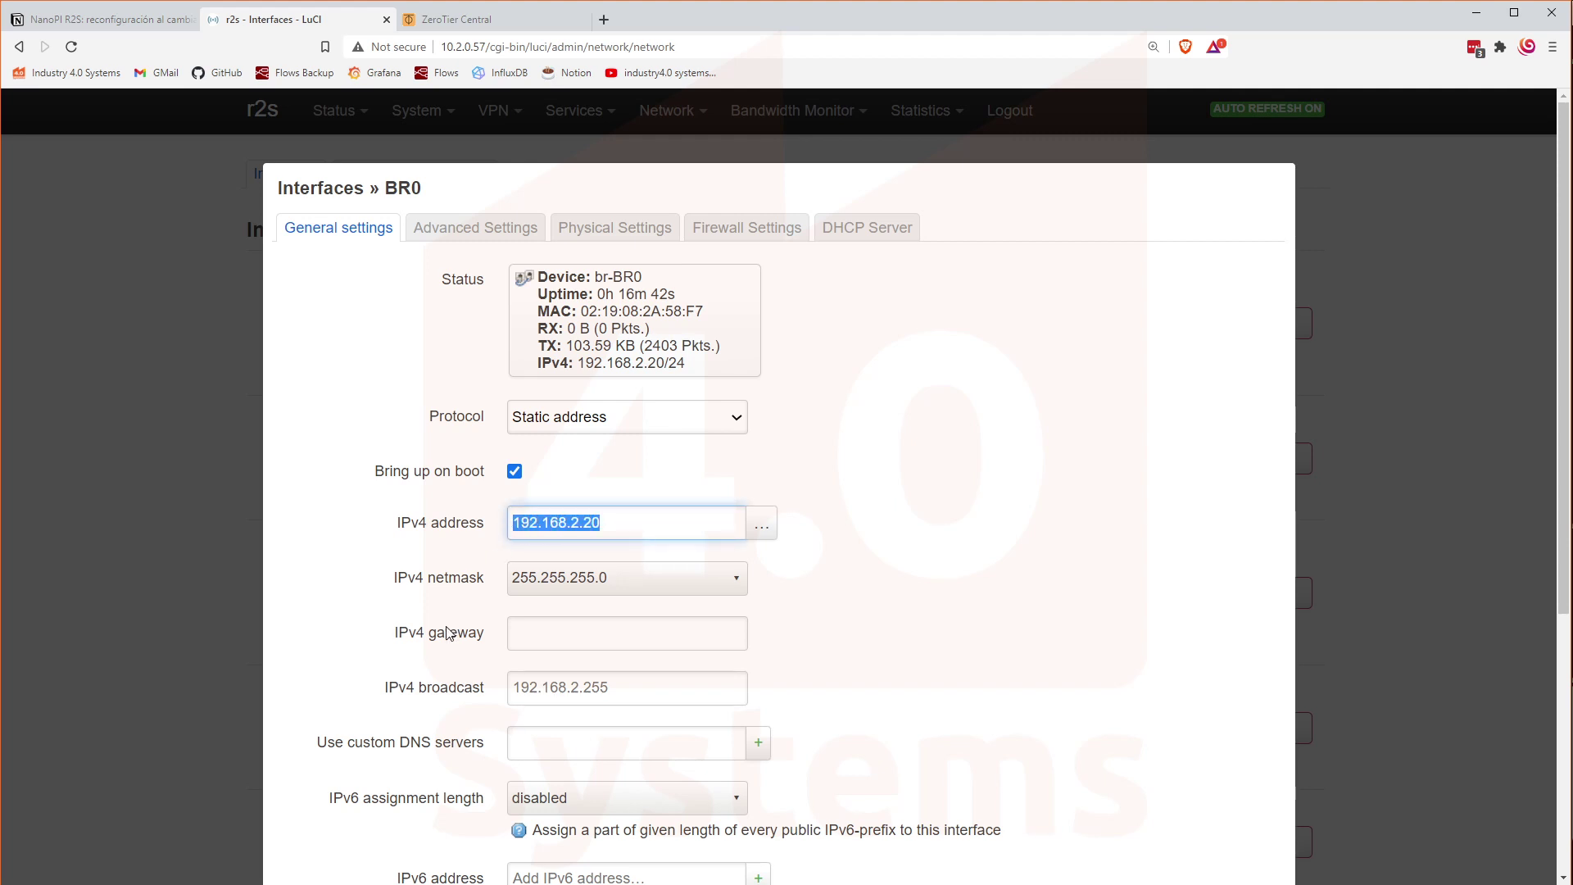
click(163, 511)
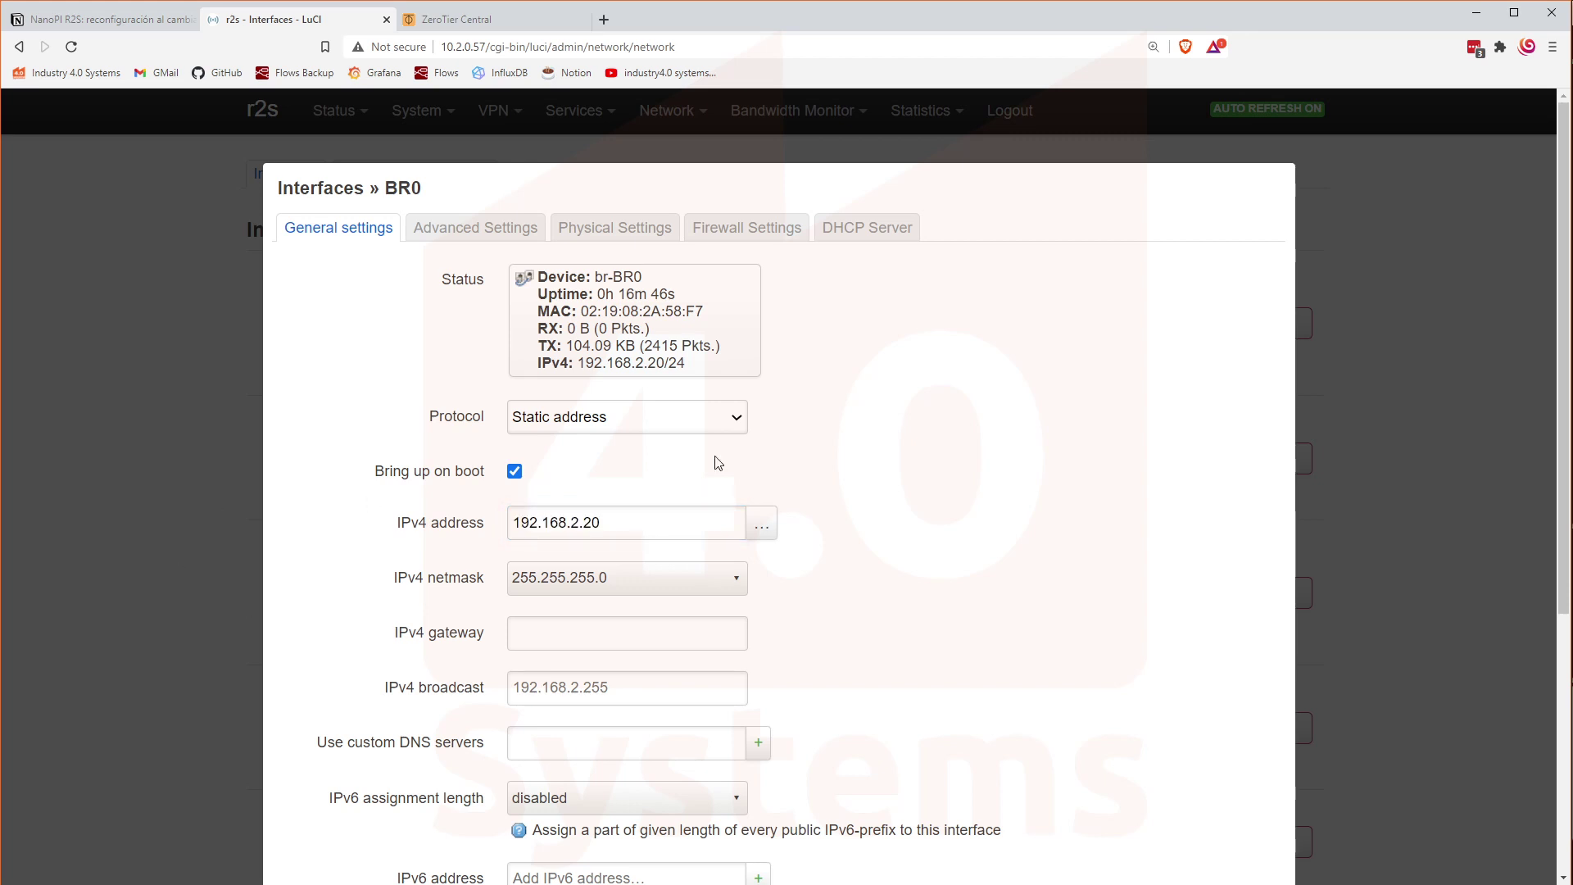
scroll(1172, 533, down, 5)
click(1163, 778)
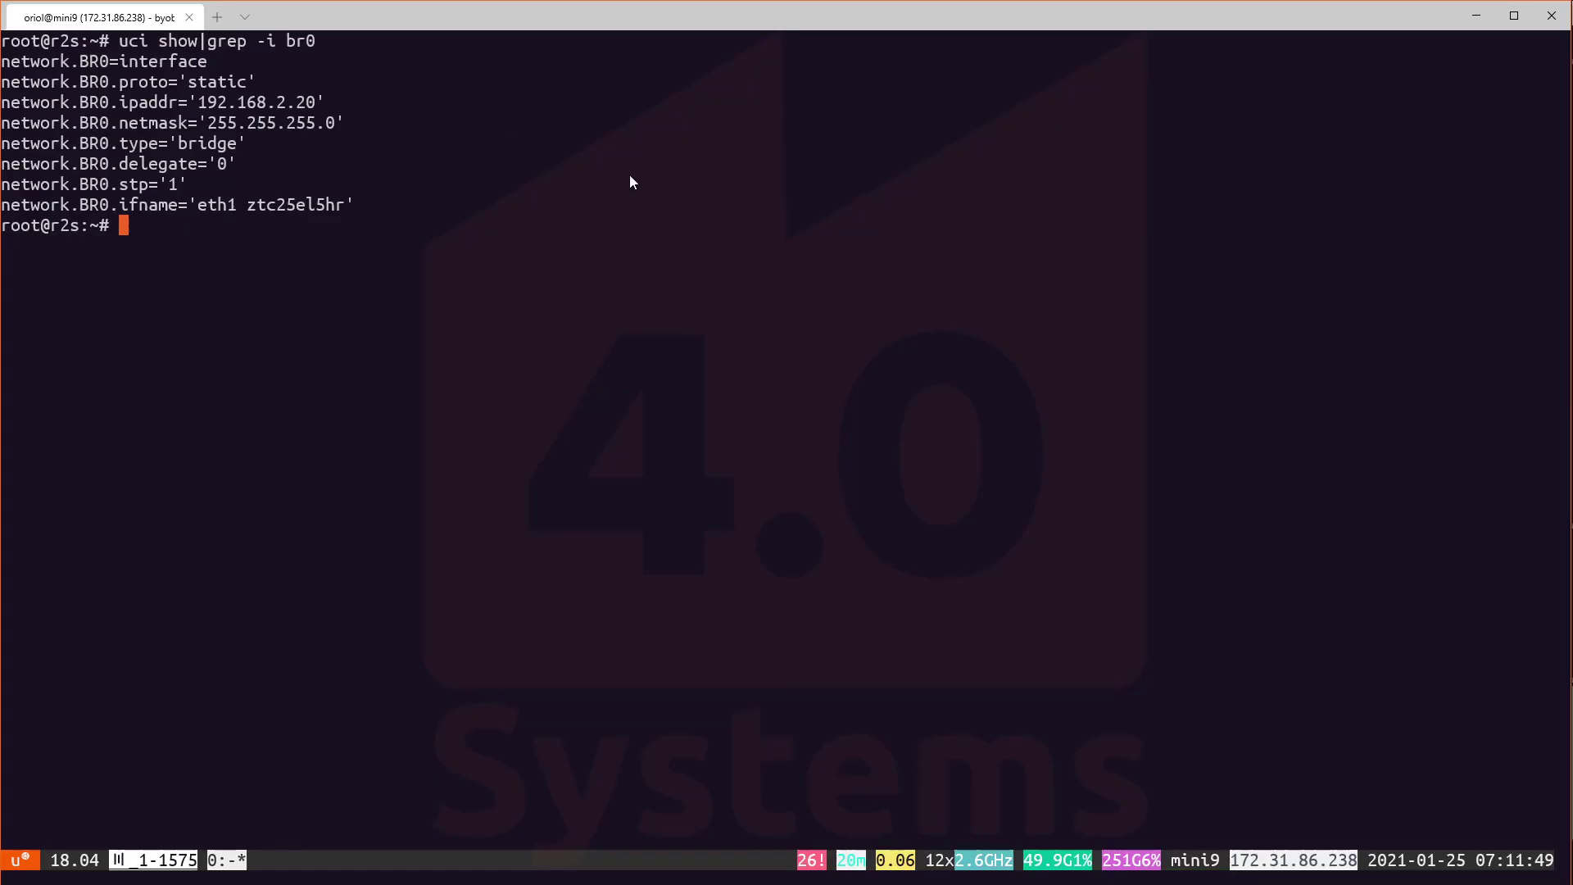
key(alt+Tab)
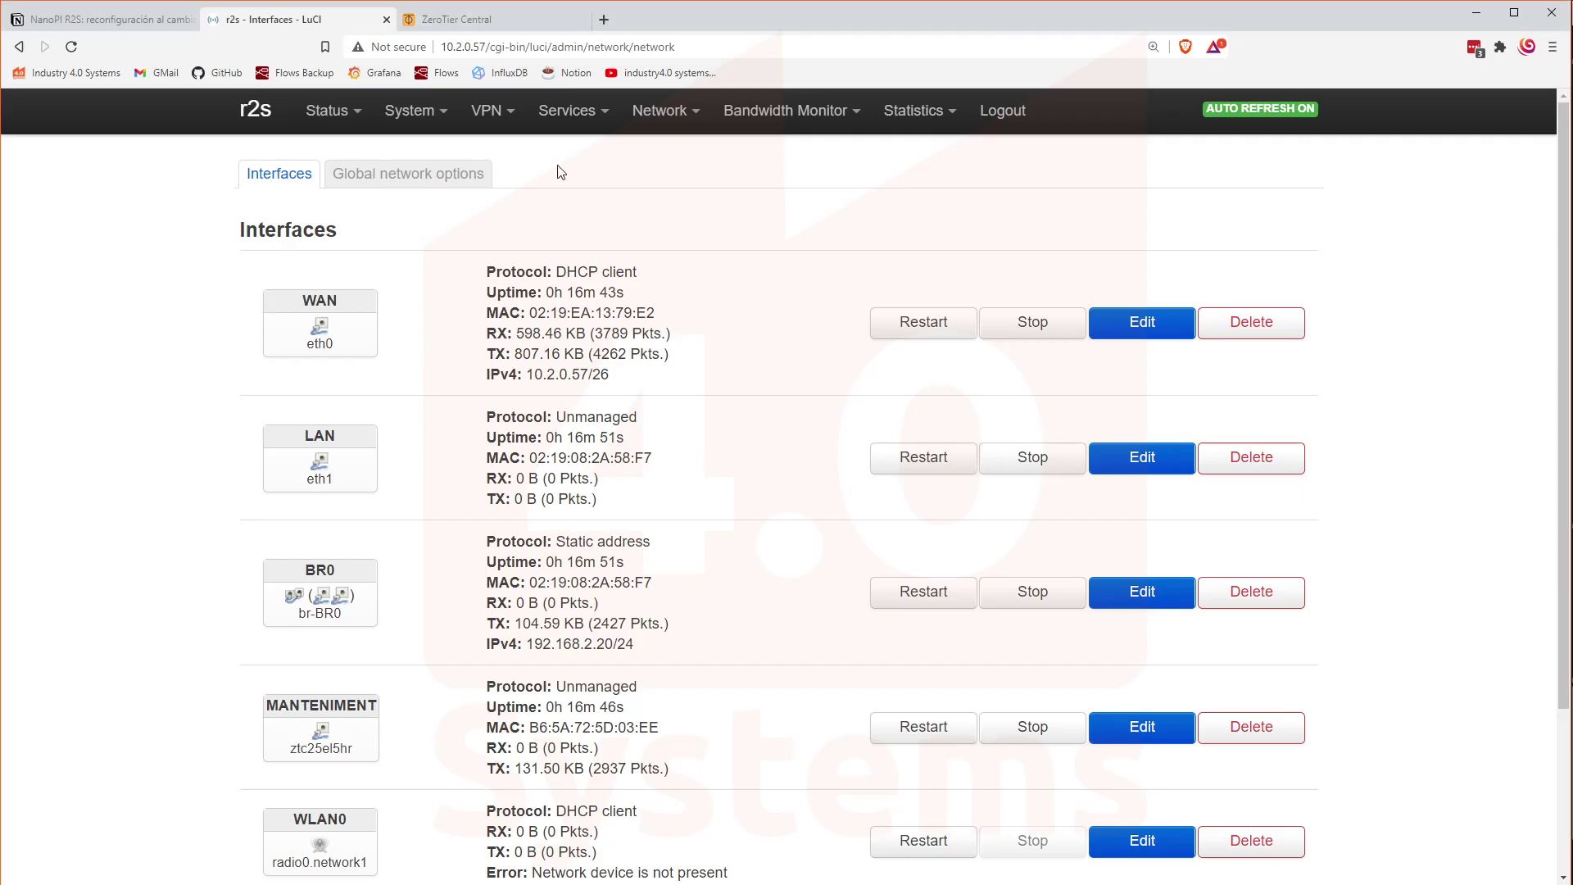
Return to the NanoPI R2S guide and read section 2 on the changes required in the ZeroTier web interface.
click(61, 25)
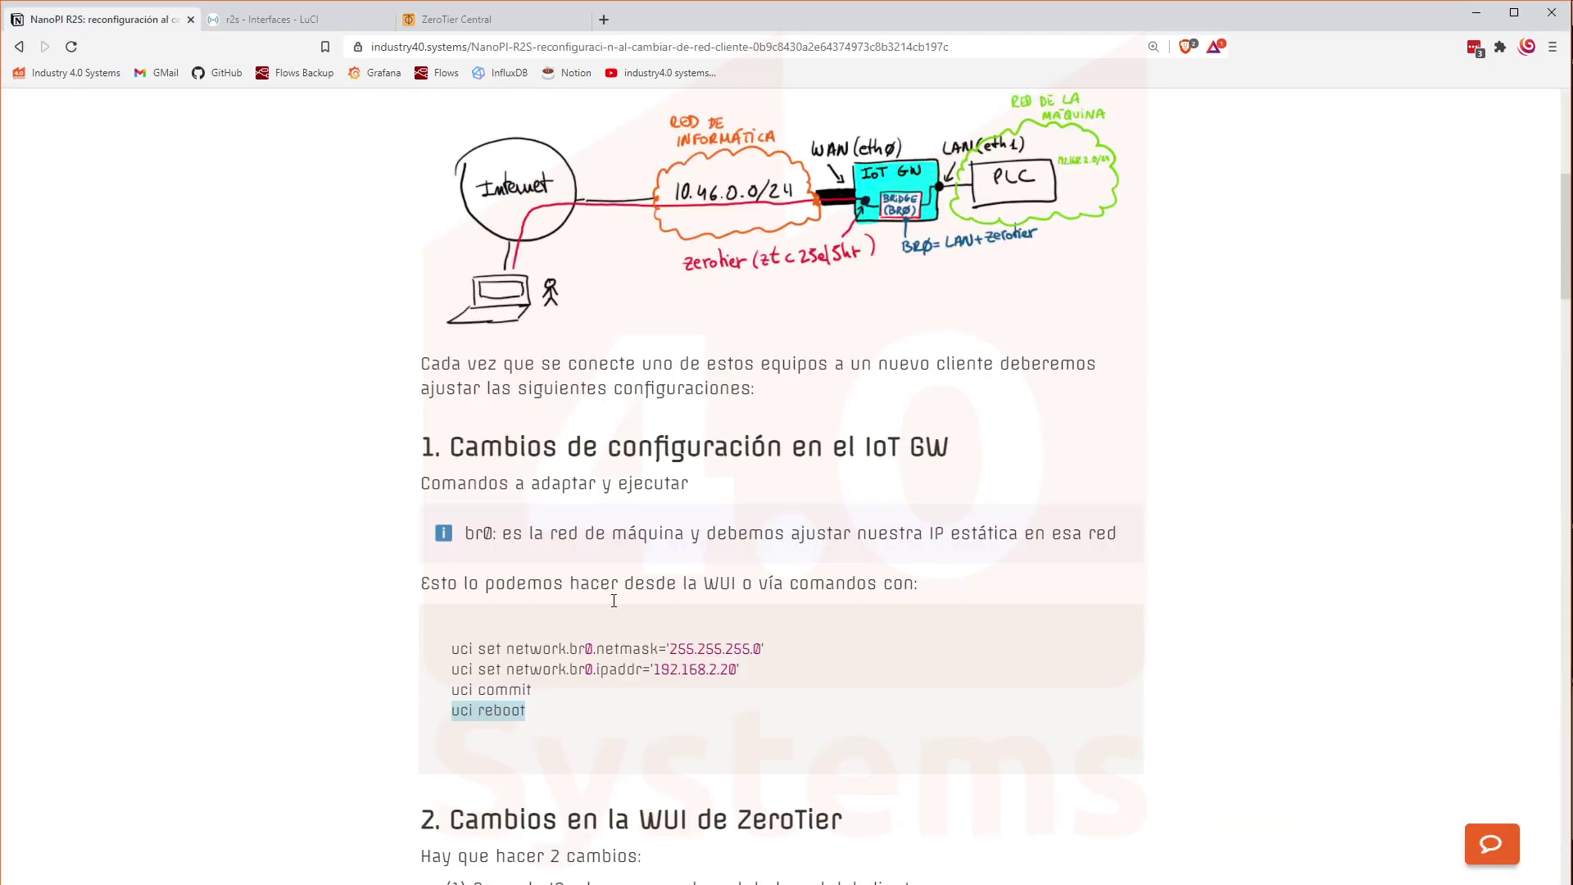
scroll(977, 541, down, 8)
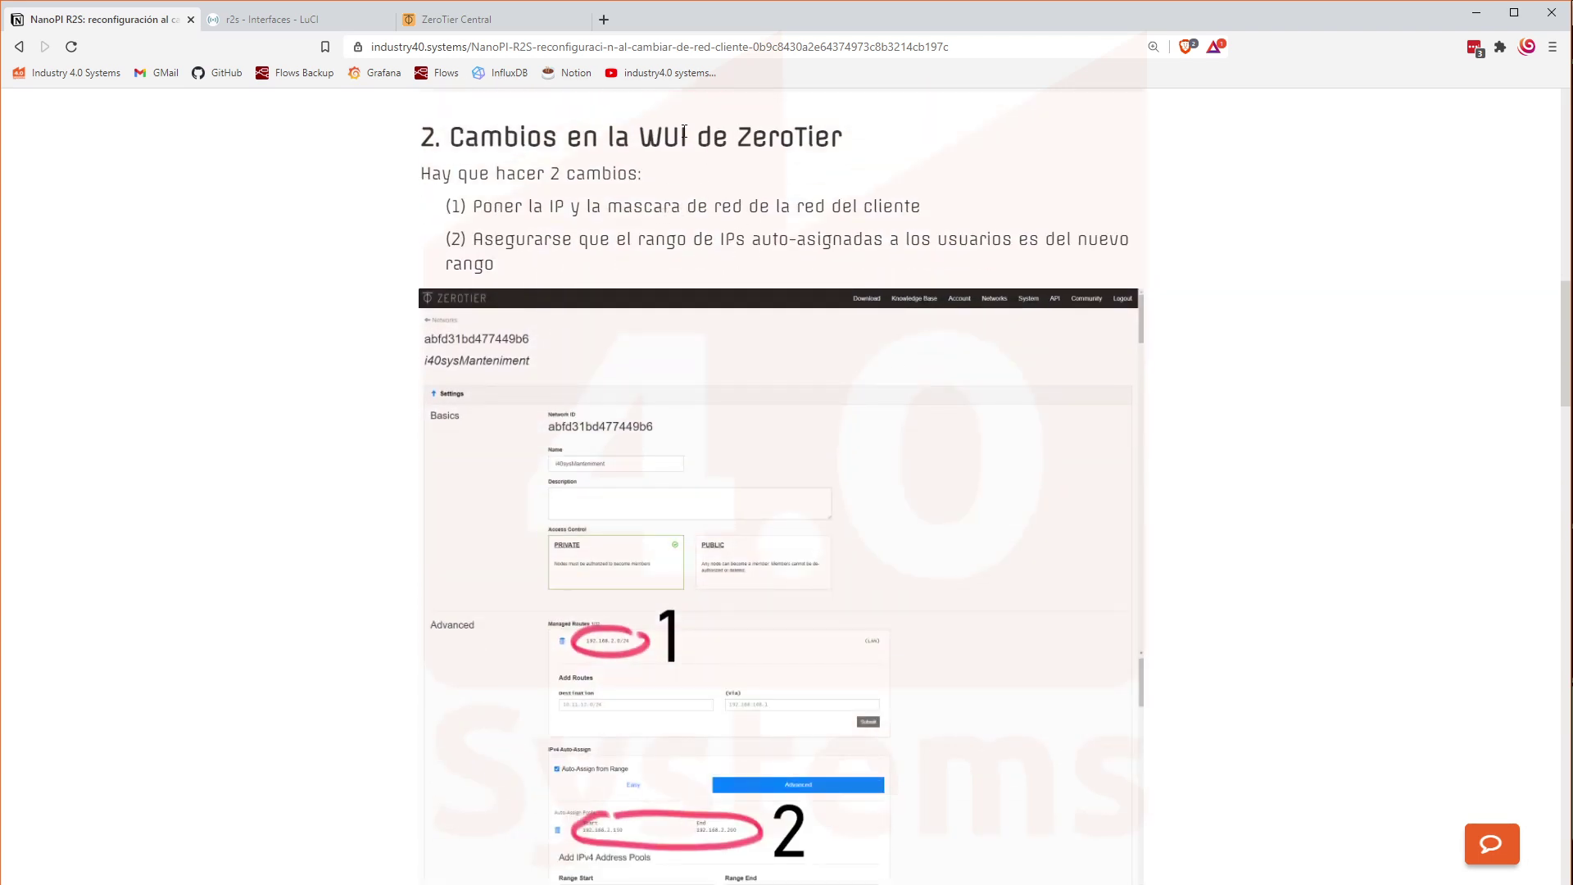
scroll(684, 131, up, 5)
scroll(829, 520, down, 5)
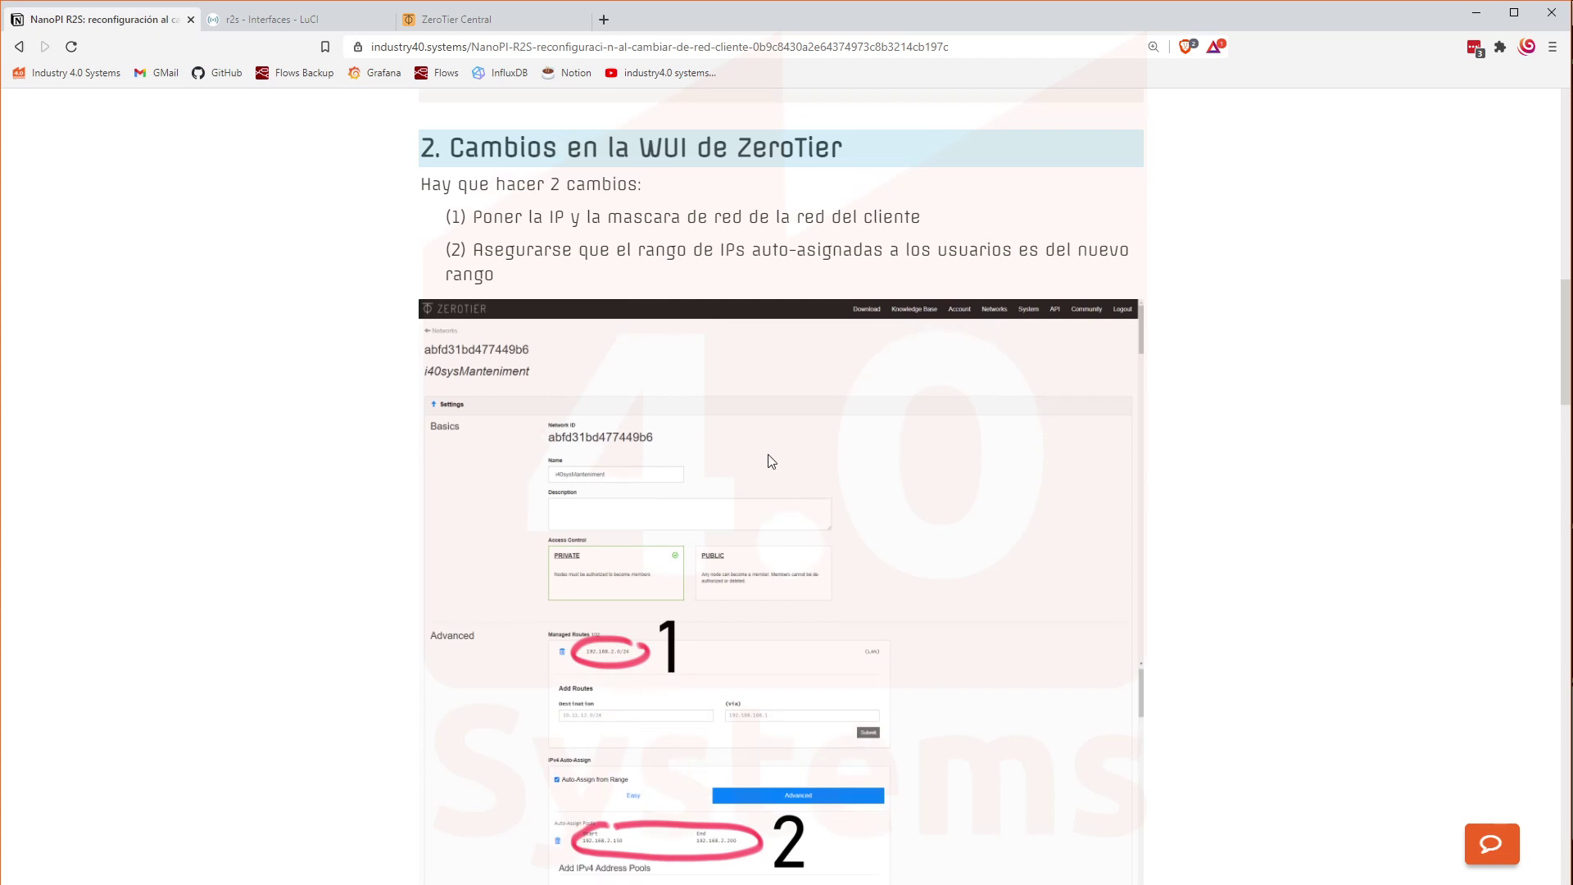
scroll(770, 461, down, 2)
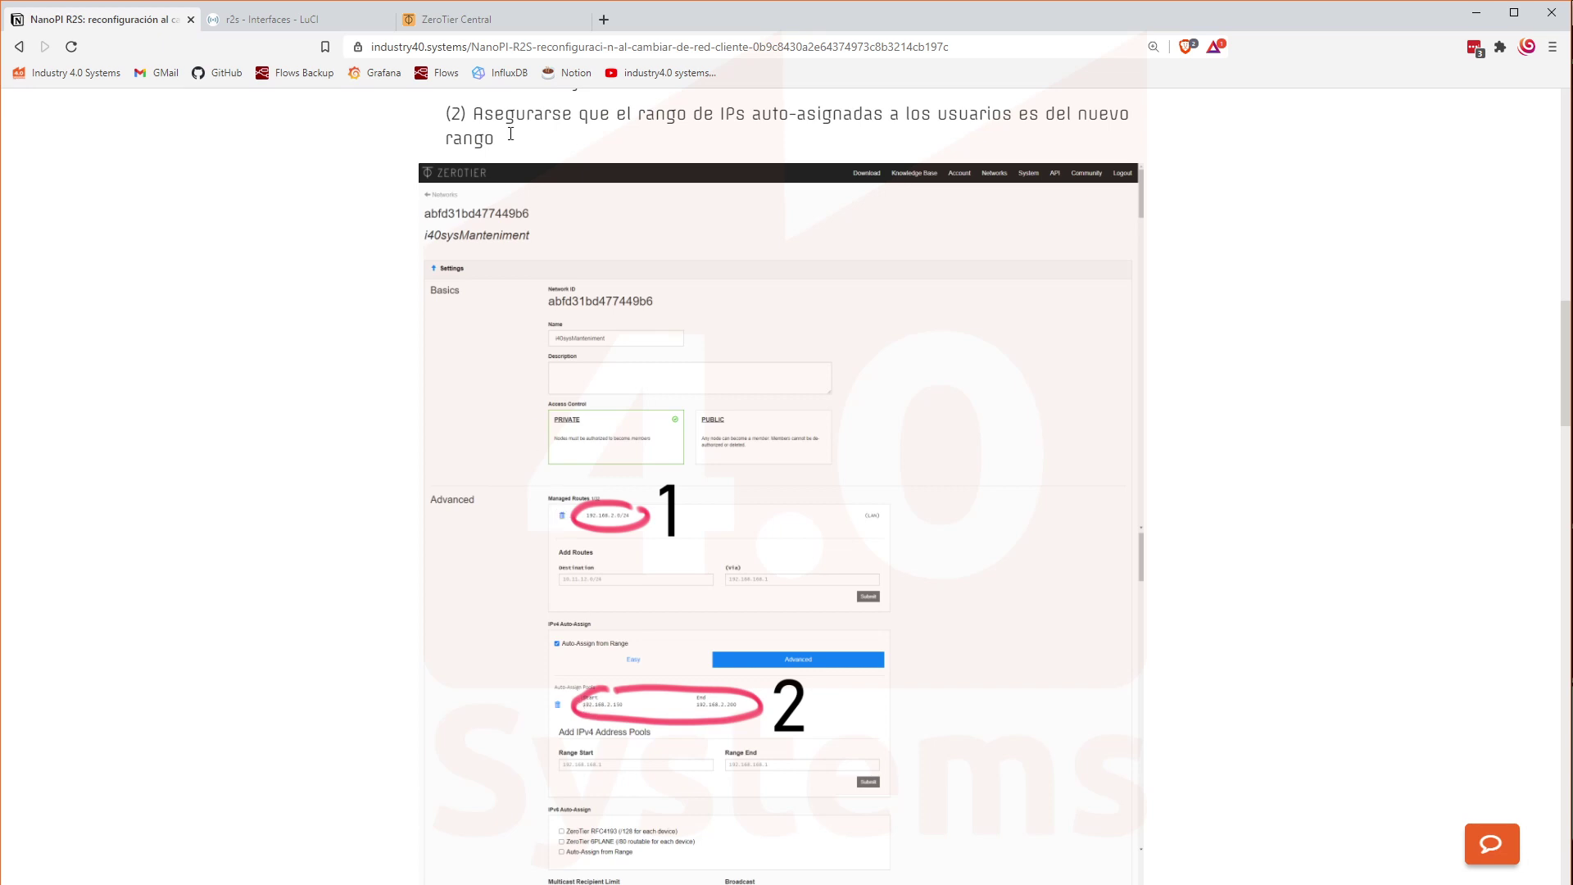
In ZeroTier Central, add the managed route 192.168.3.0/24 without a gateway and delete the 192.168.2.0/24 route.
click(504, 19)
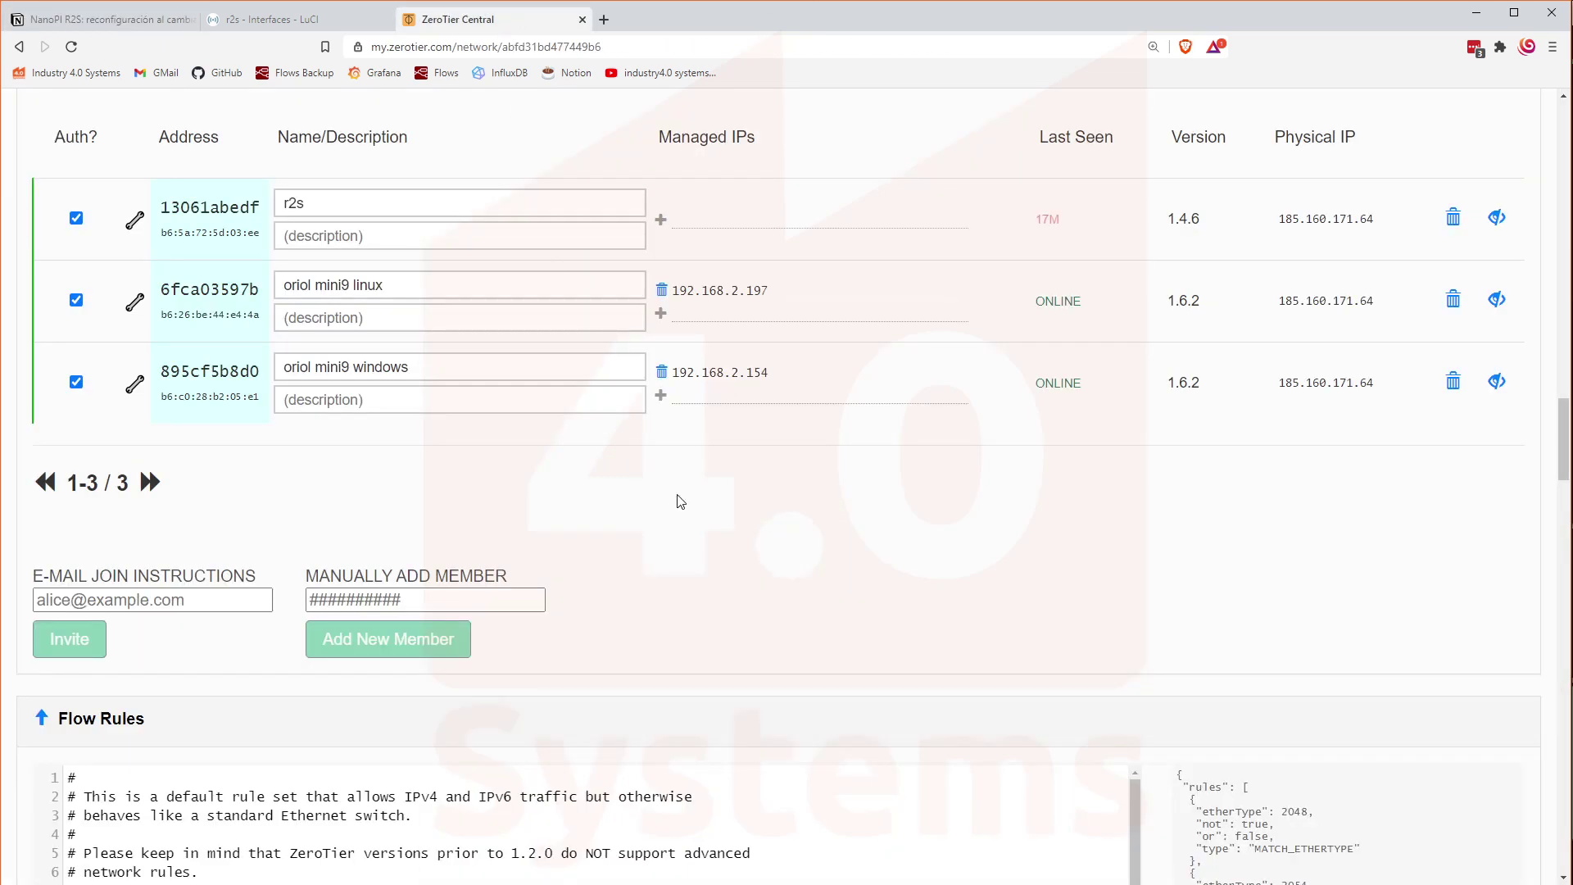
scroll(660, 508, up, 20)
scroll(653, 506, down, 9)
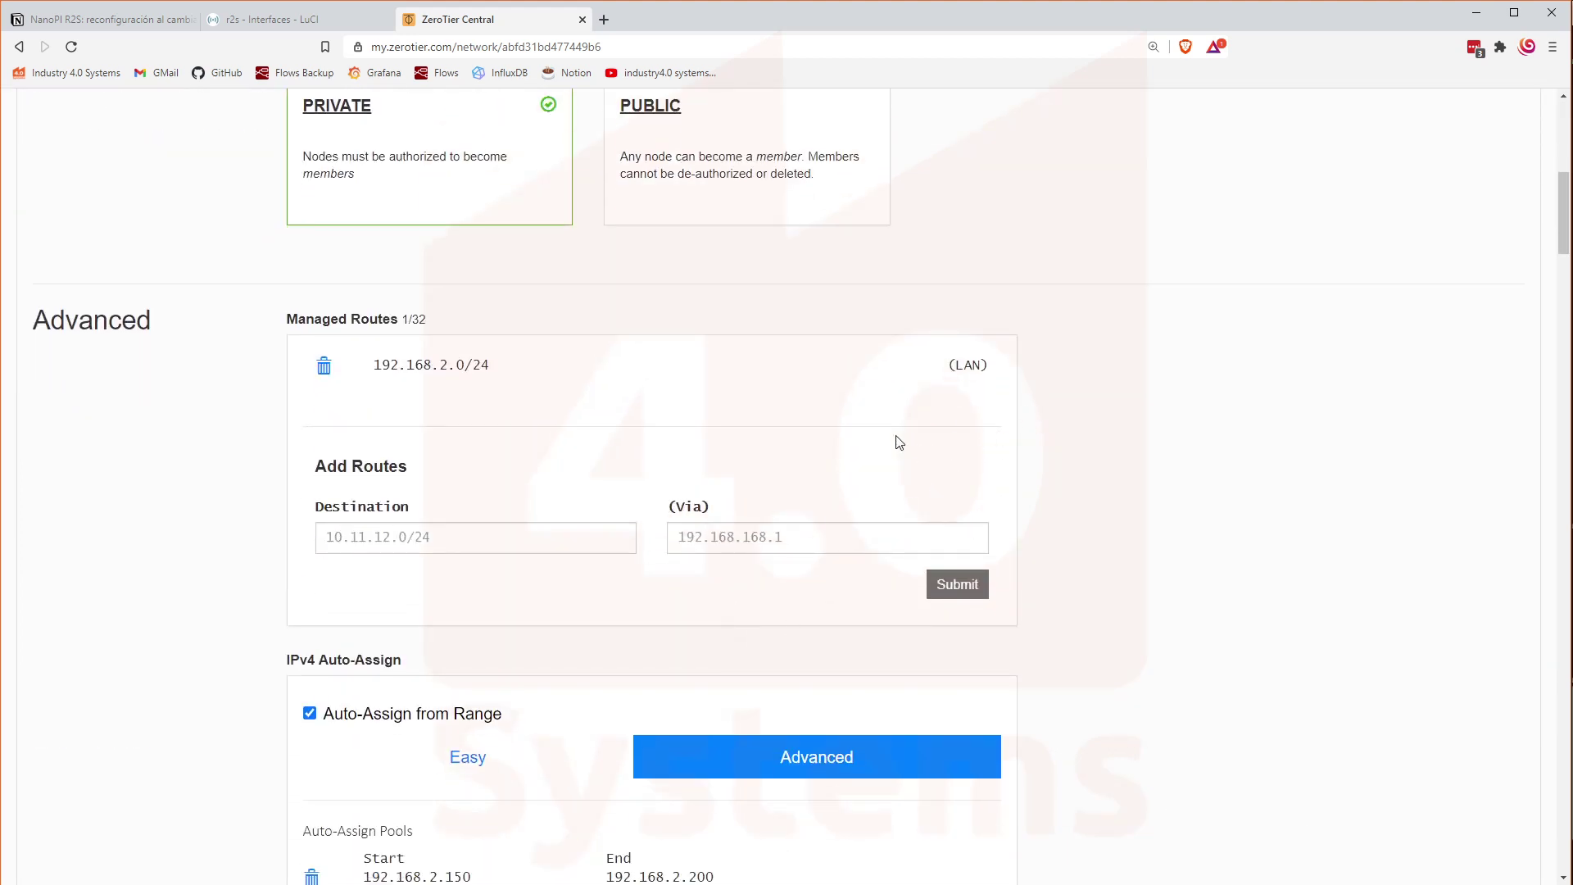
drag(374, 365, 492, 365)
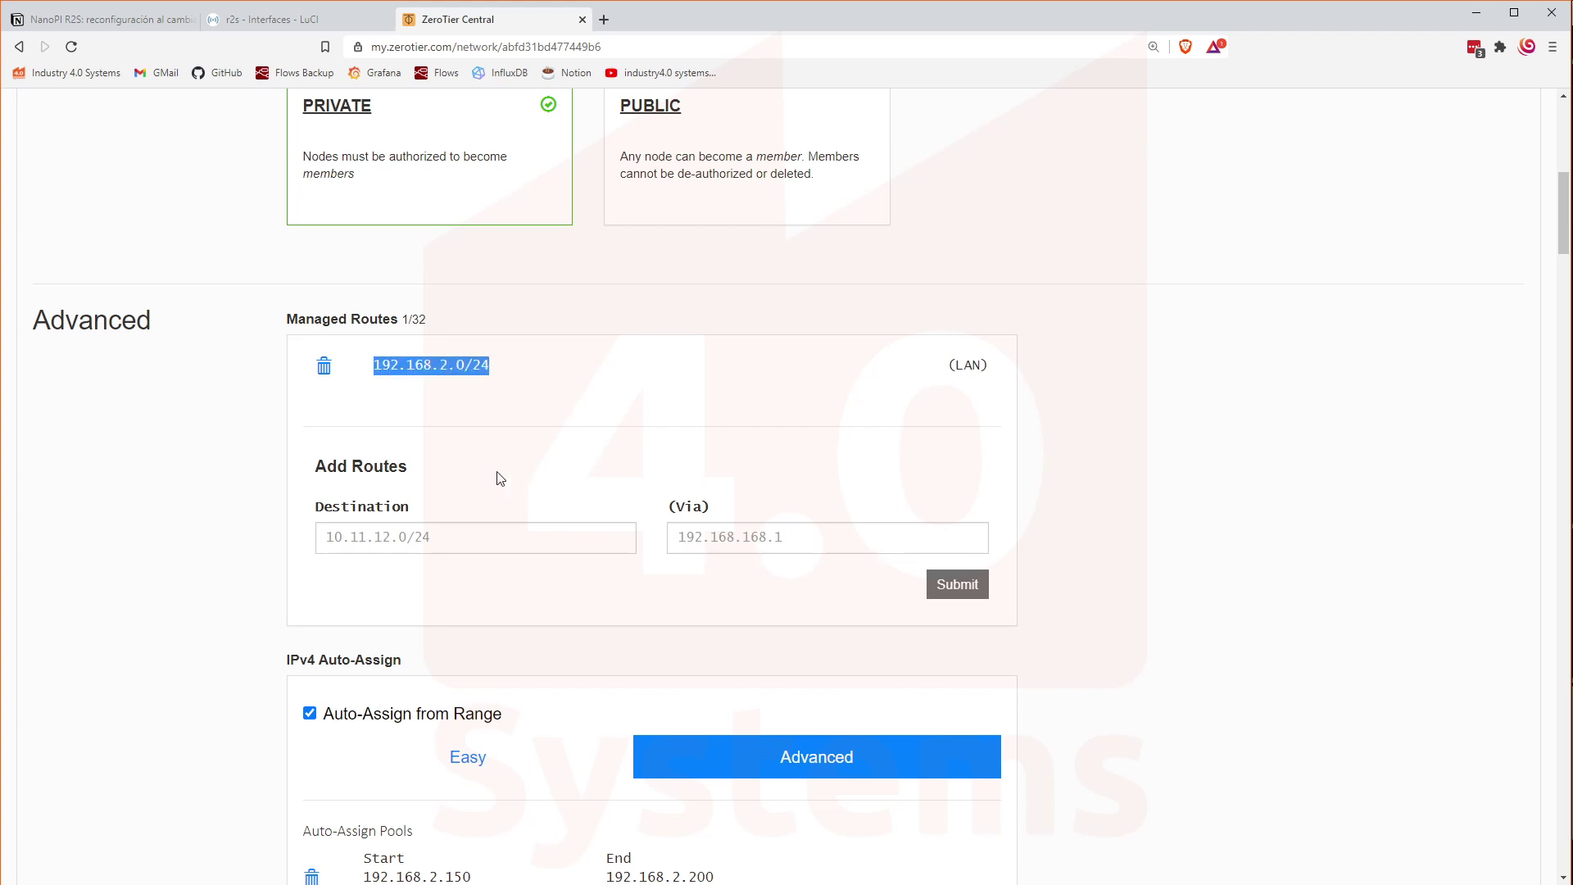
click(402, 420)
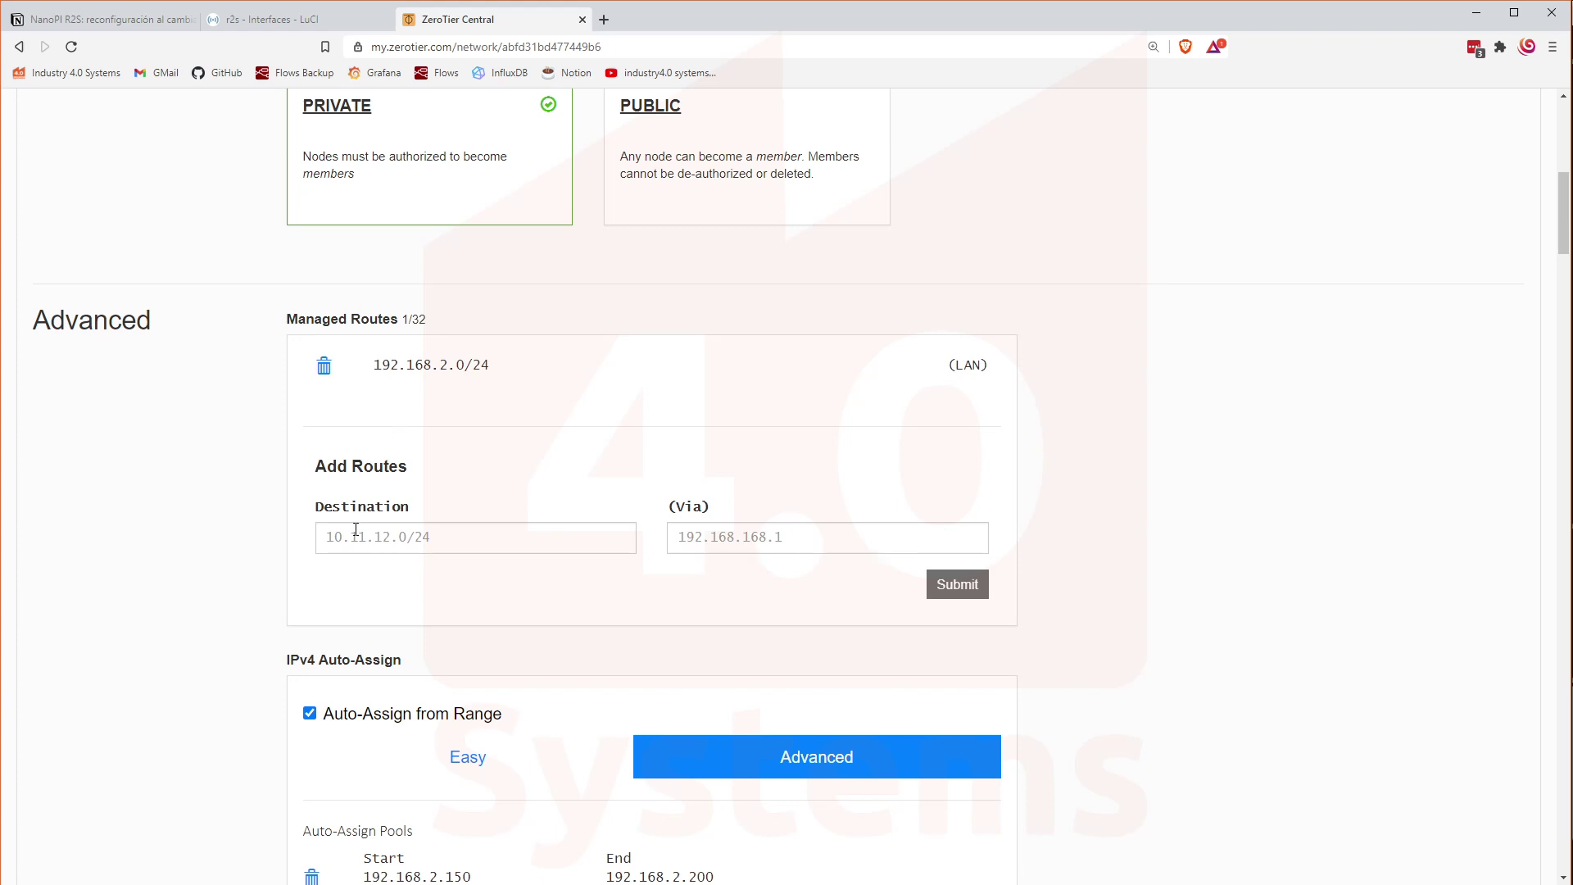
click(416, 541)
text(1)
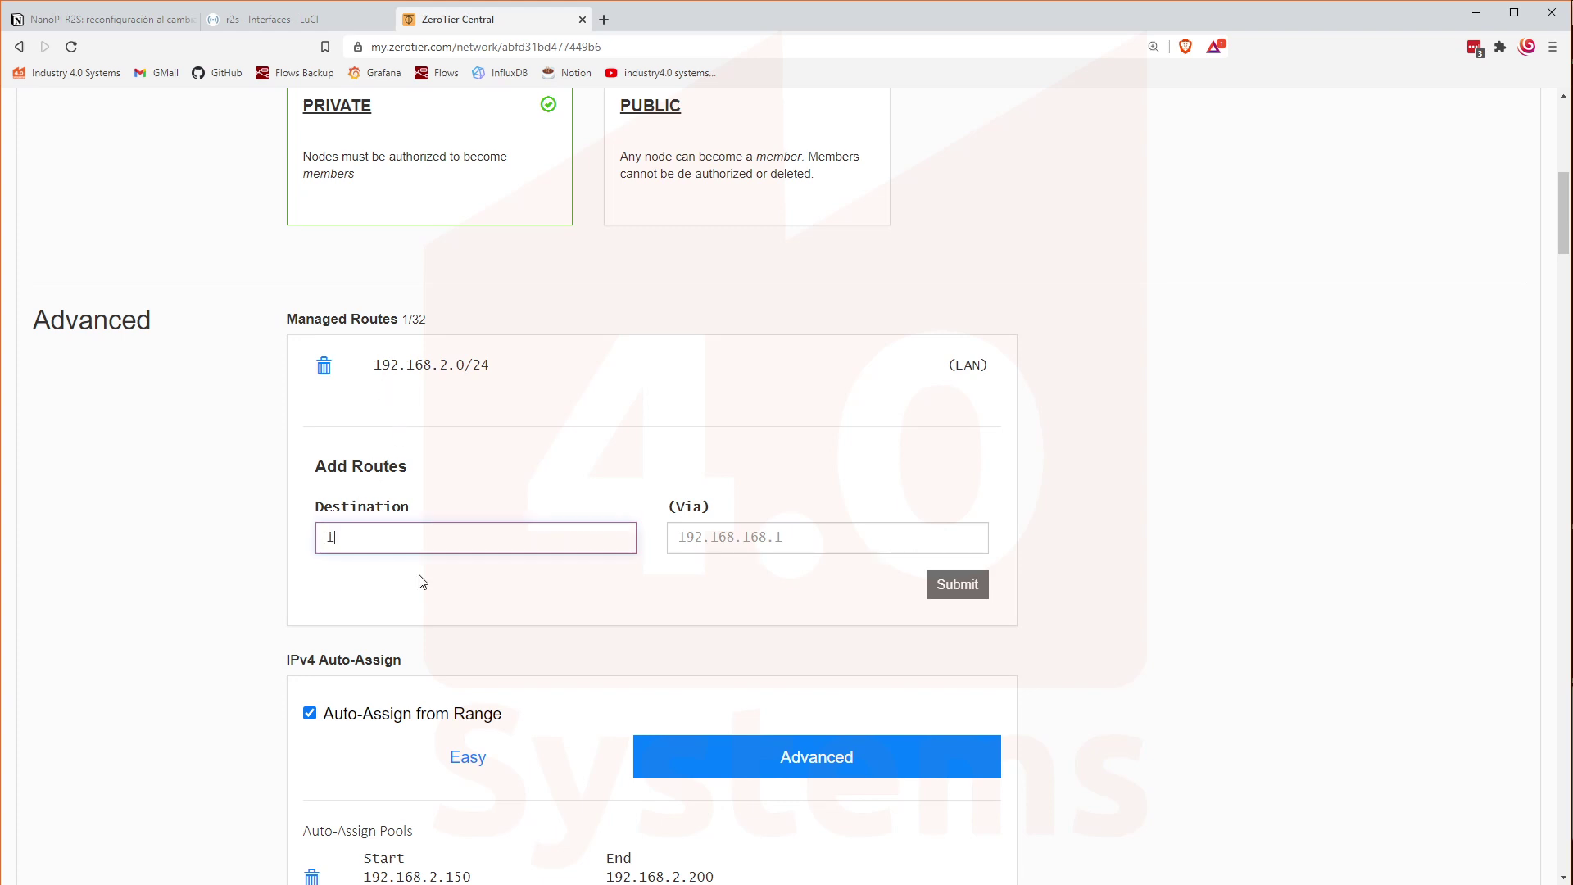
text(92.168.3.0)
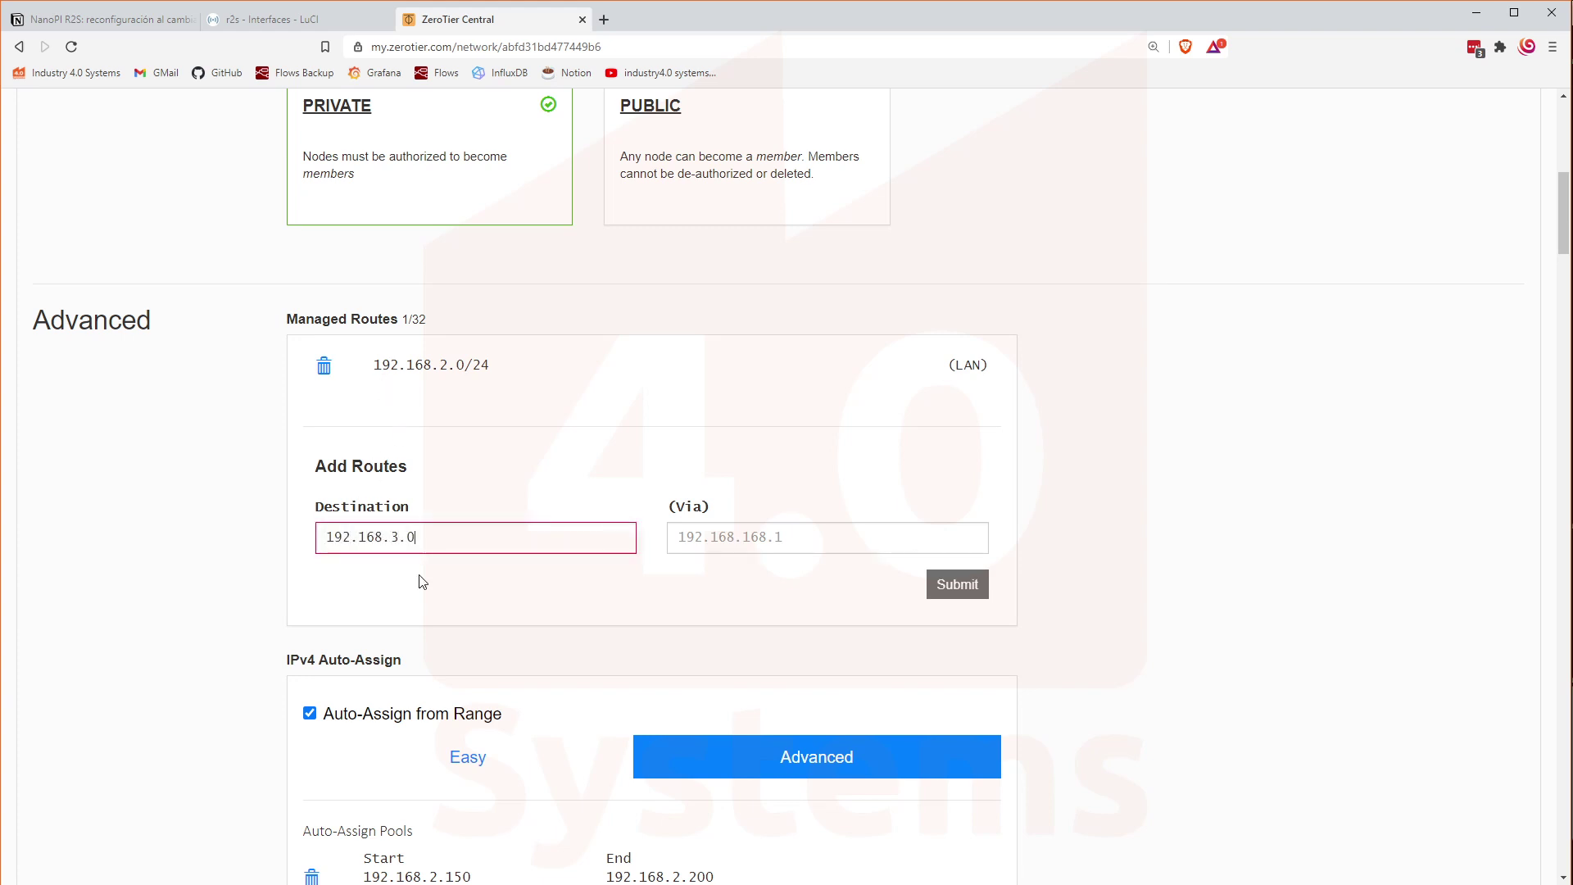
text(/24)
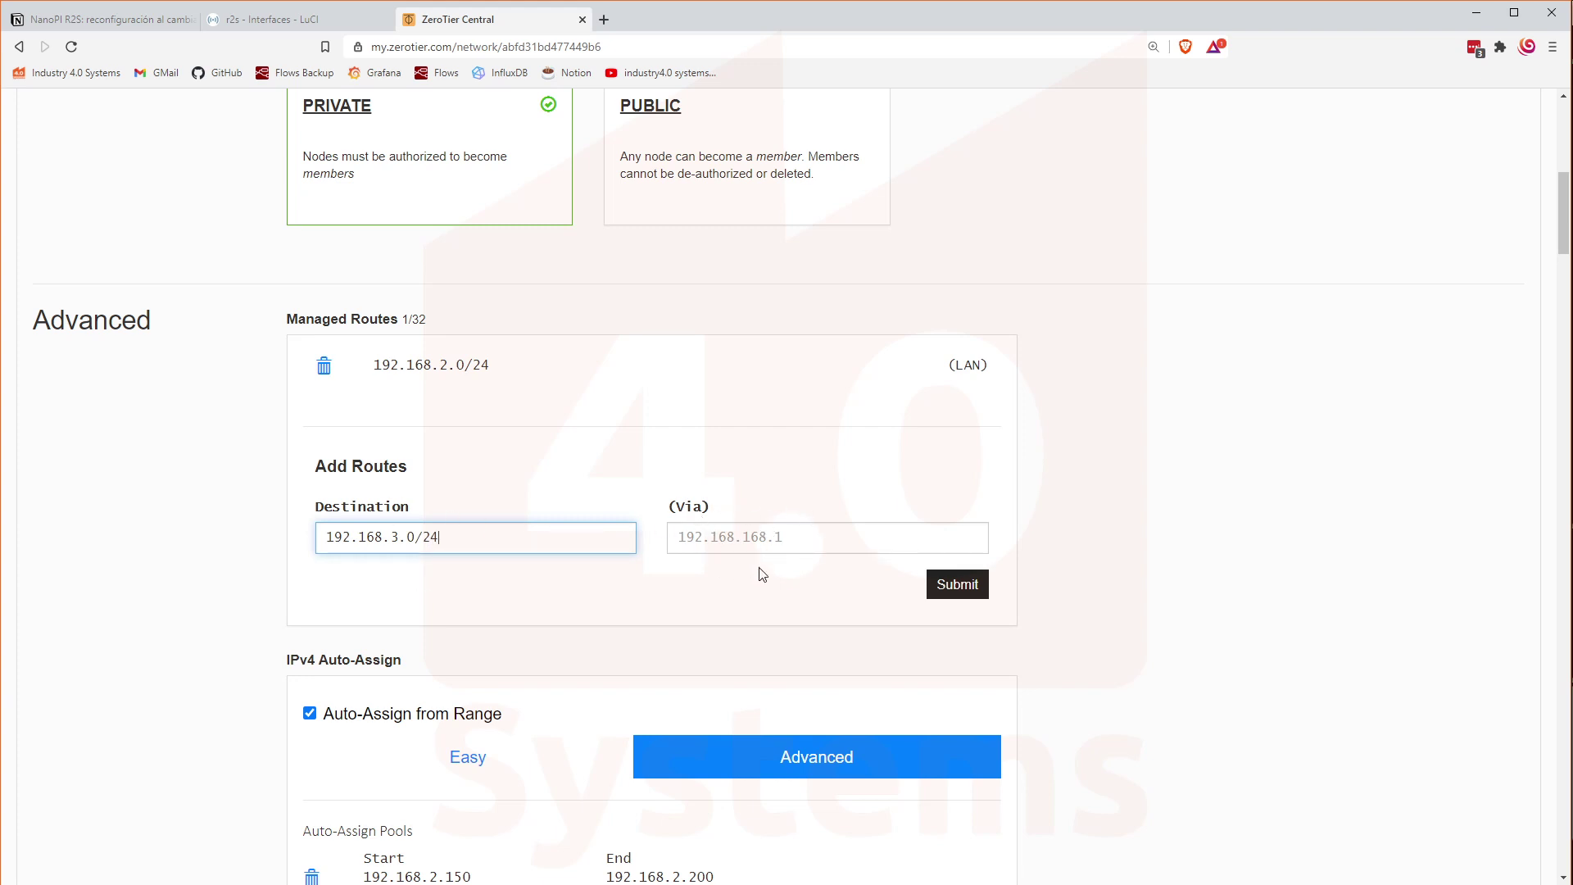
click(985, 592)
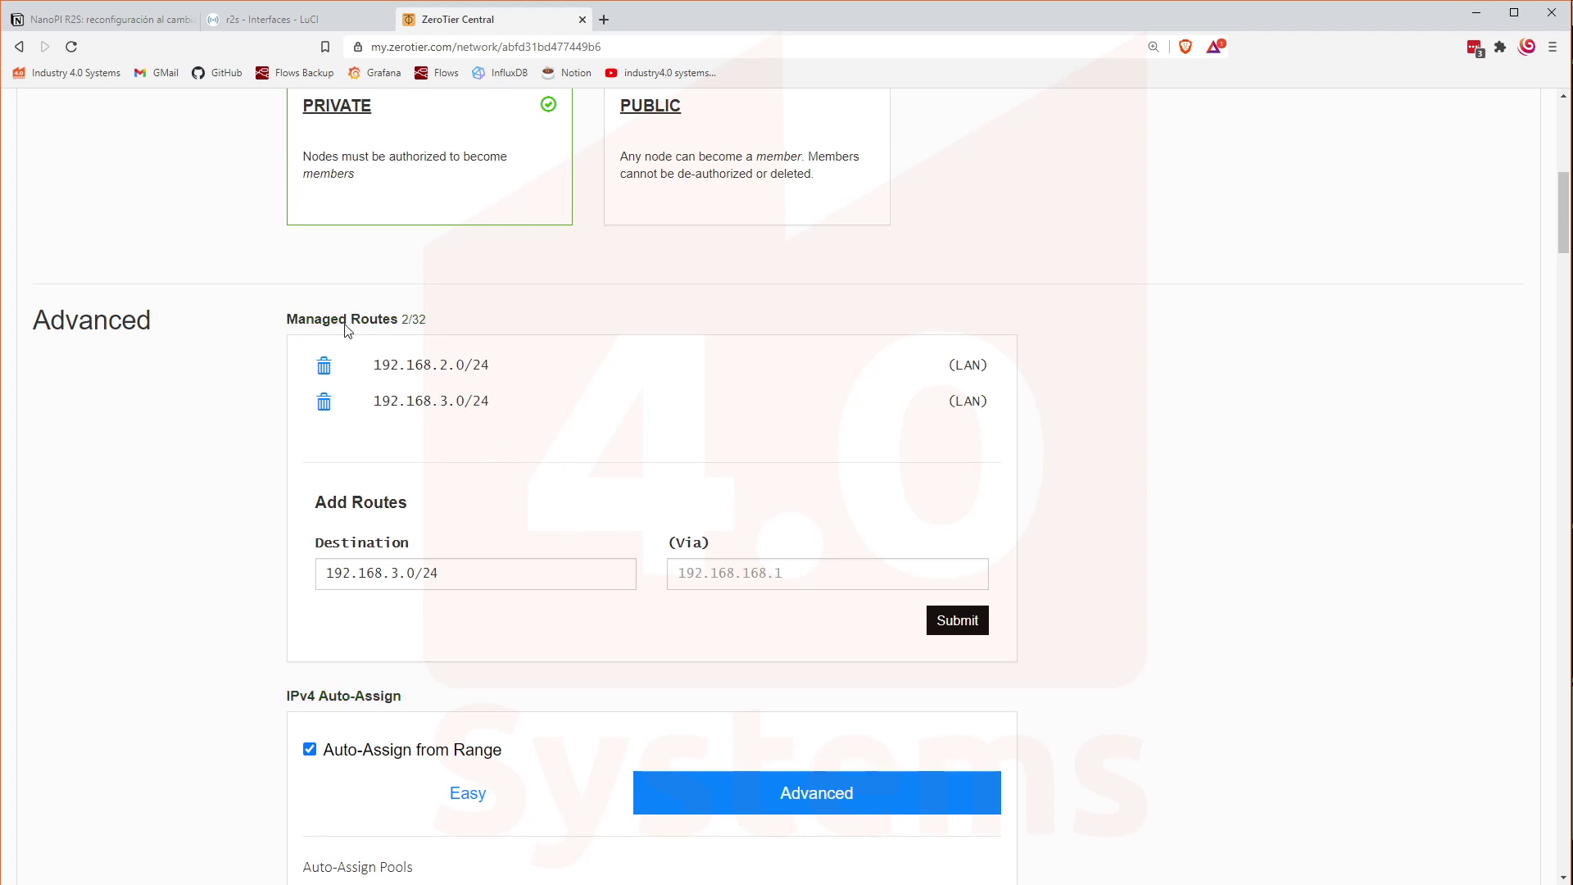
click(323, 367)
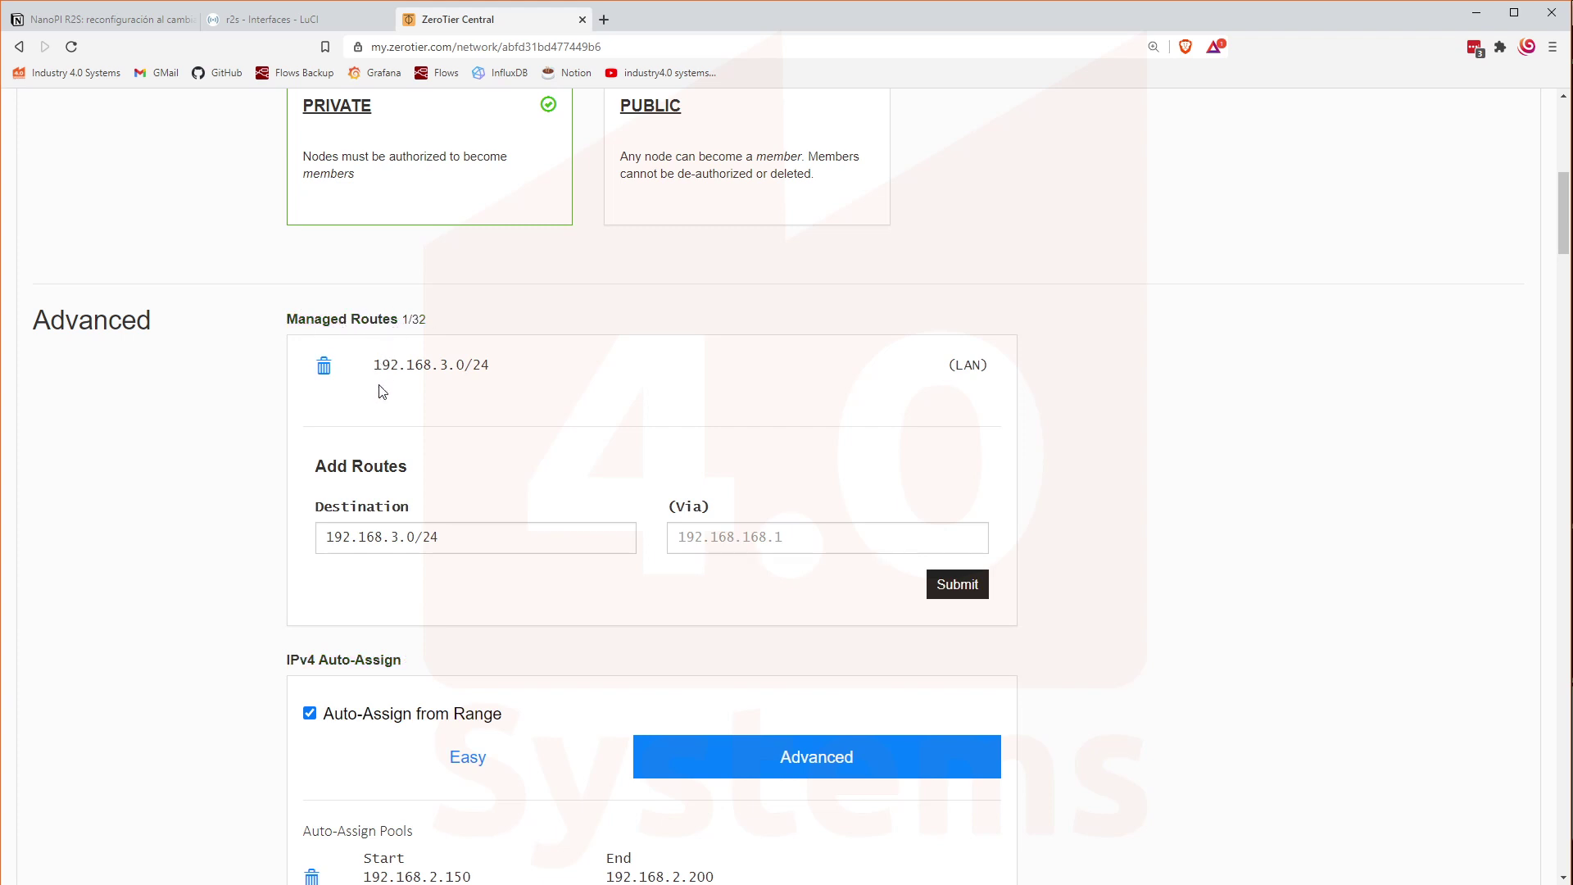
Add an IPv4 auto-assign pool from 192.168.3.150 to 192.168.3.200 and delete the pool starting at 192.168.2.150.
scroll(432, 447, down, 3)
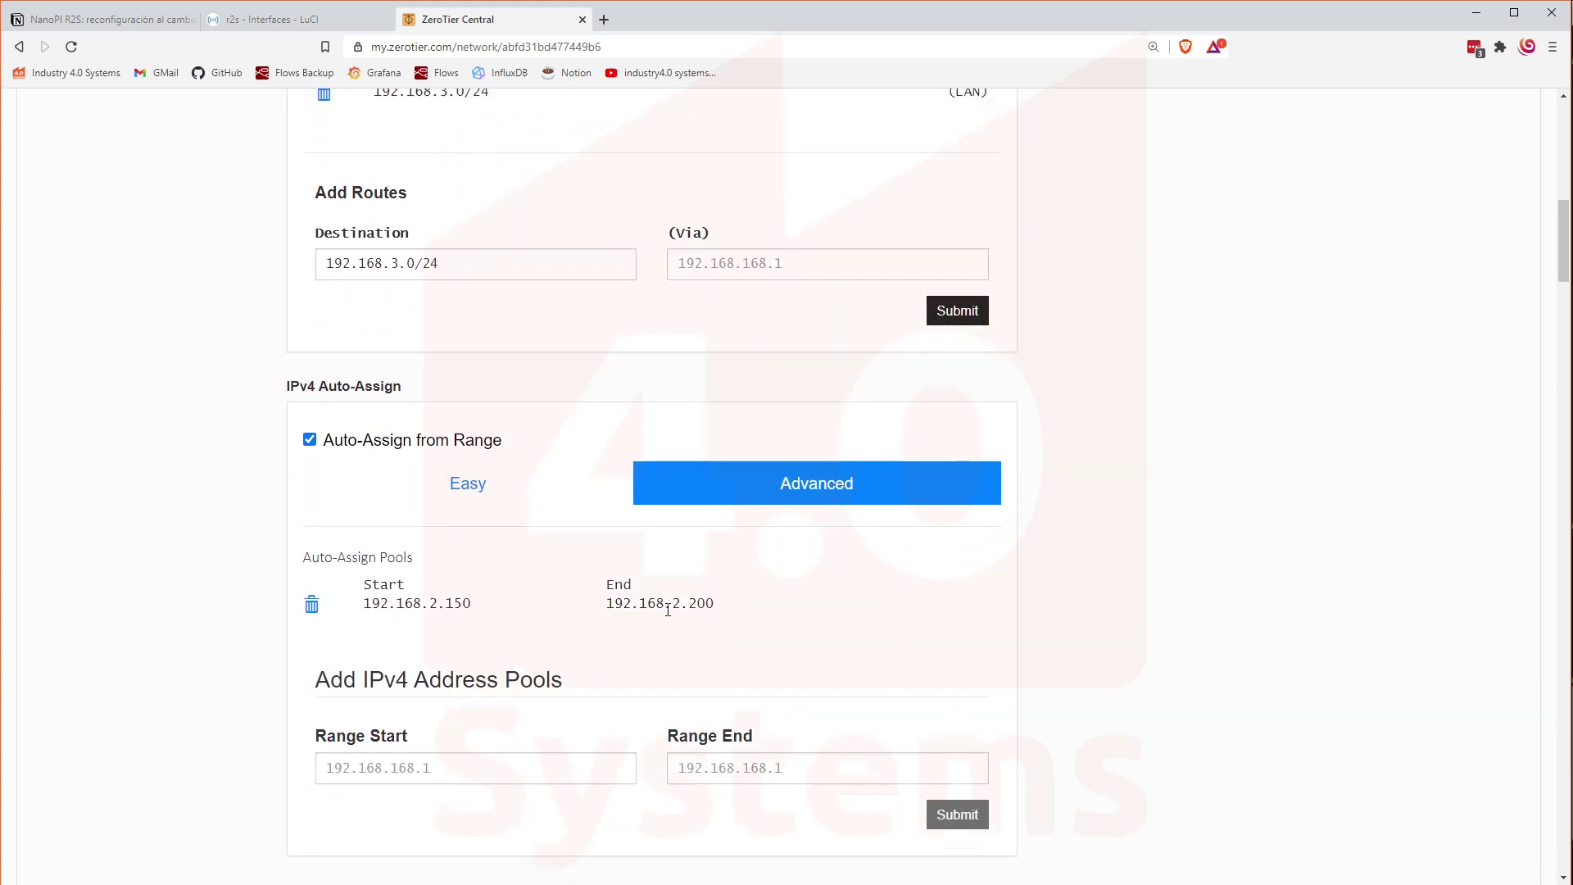
click(537, 775)
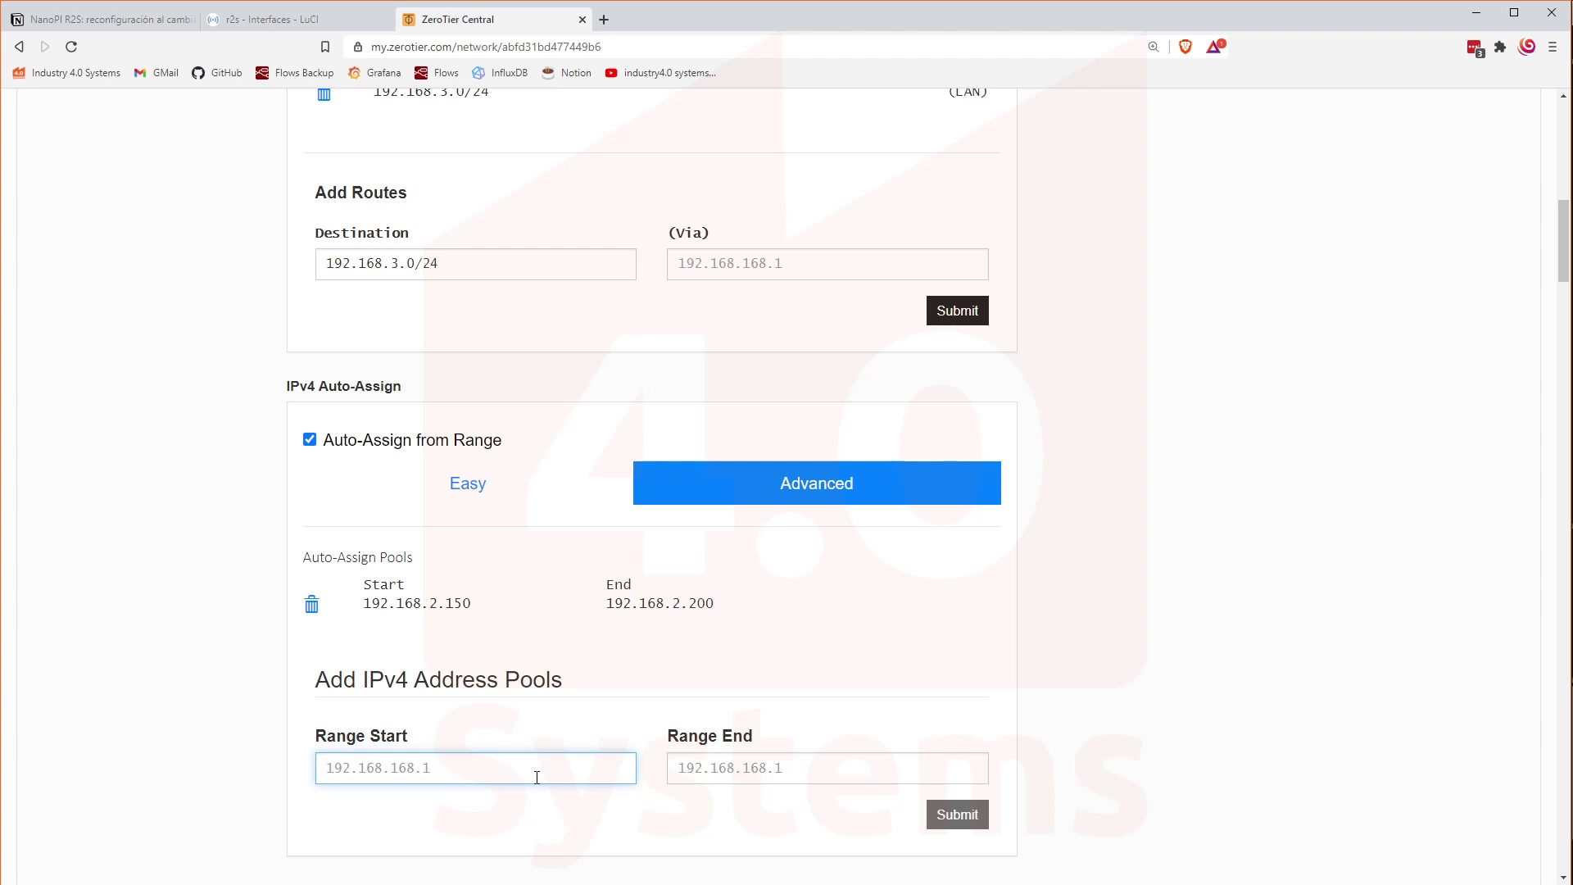
text(192.16)
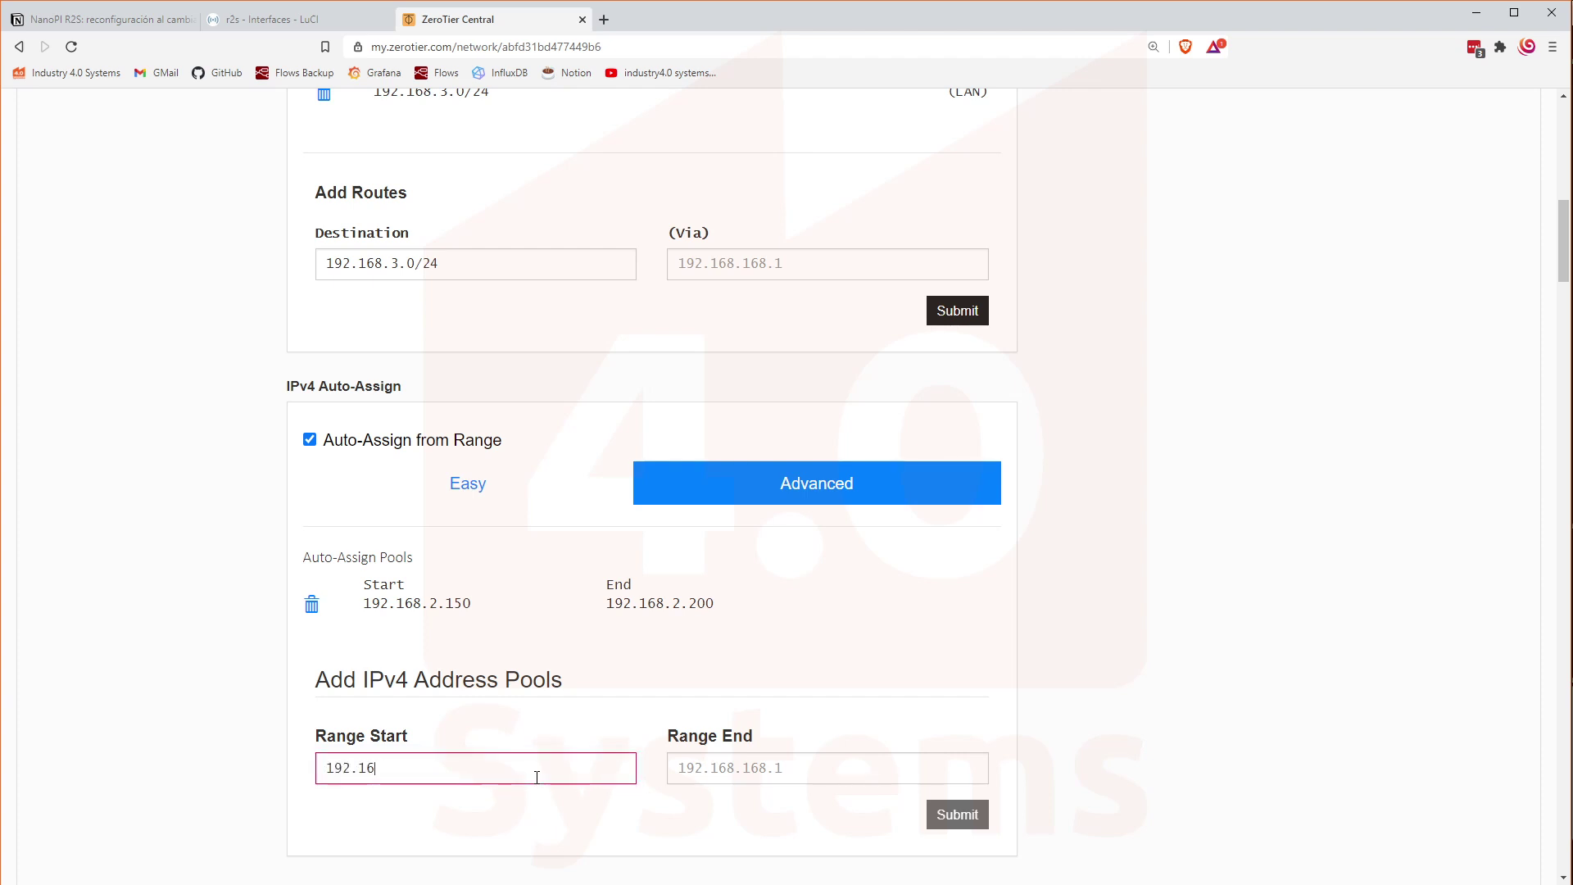
text(8.3.150)
key(Tab)
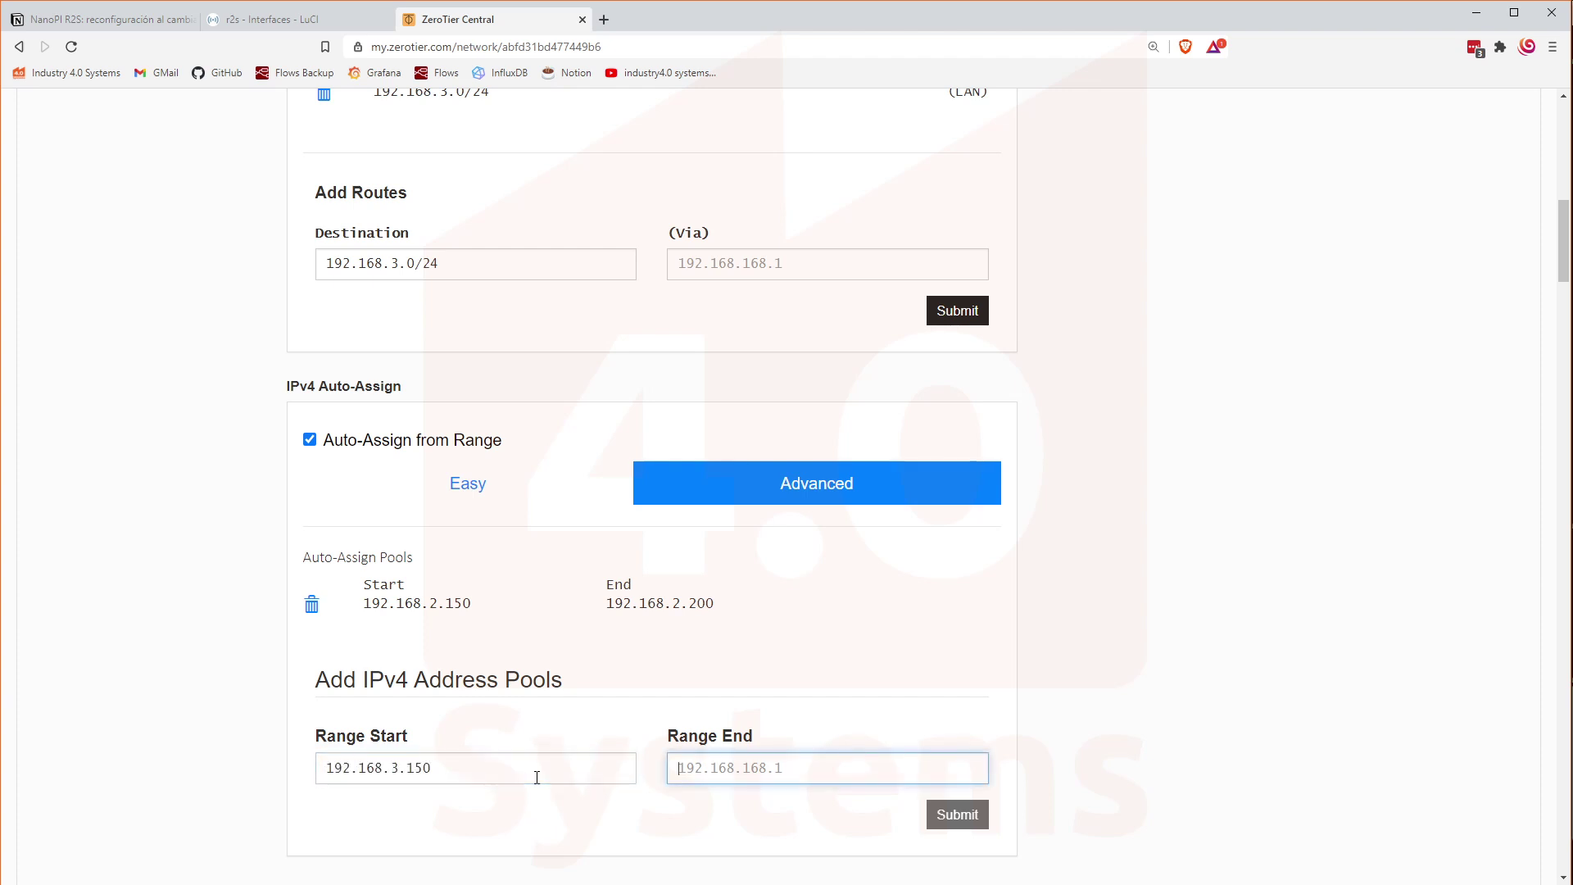
text(192.168.3.1)
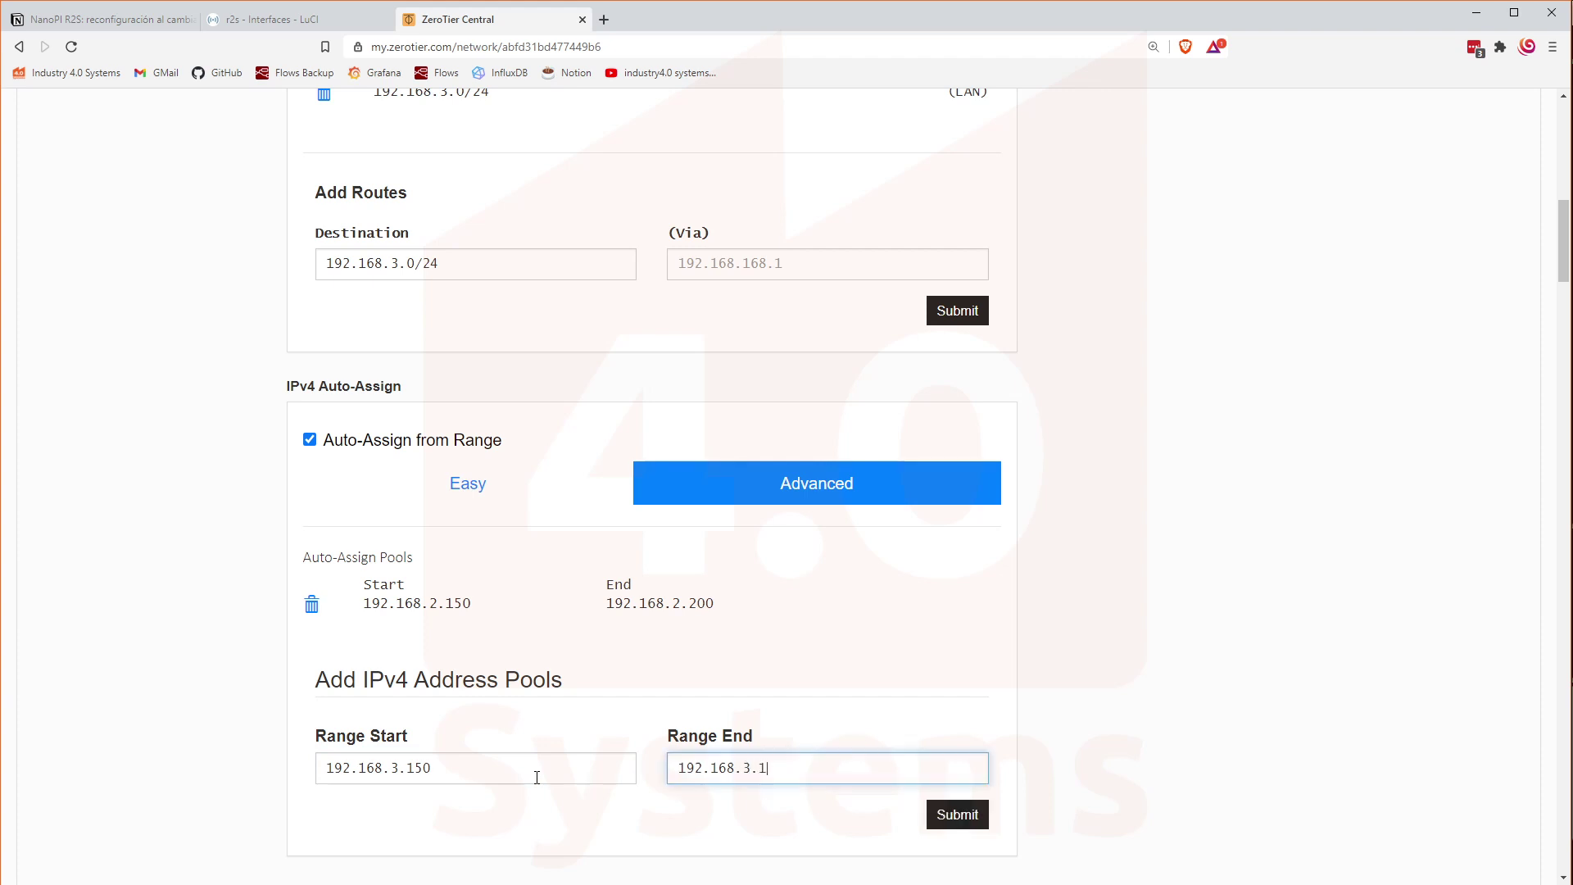
text(00)
click(948, 815)
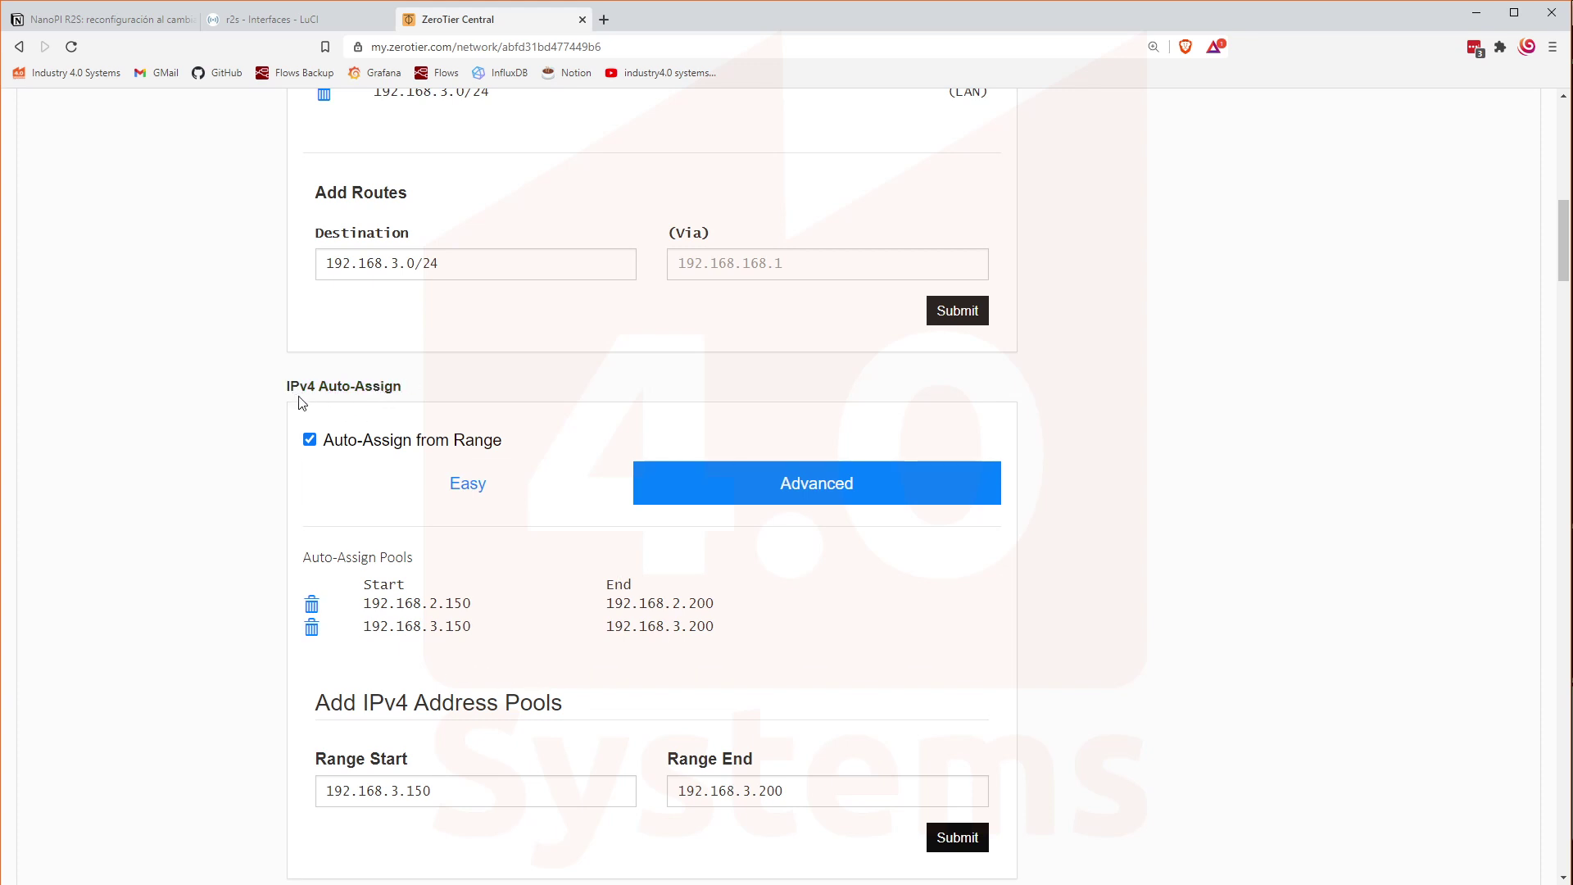
click(311, 608)
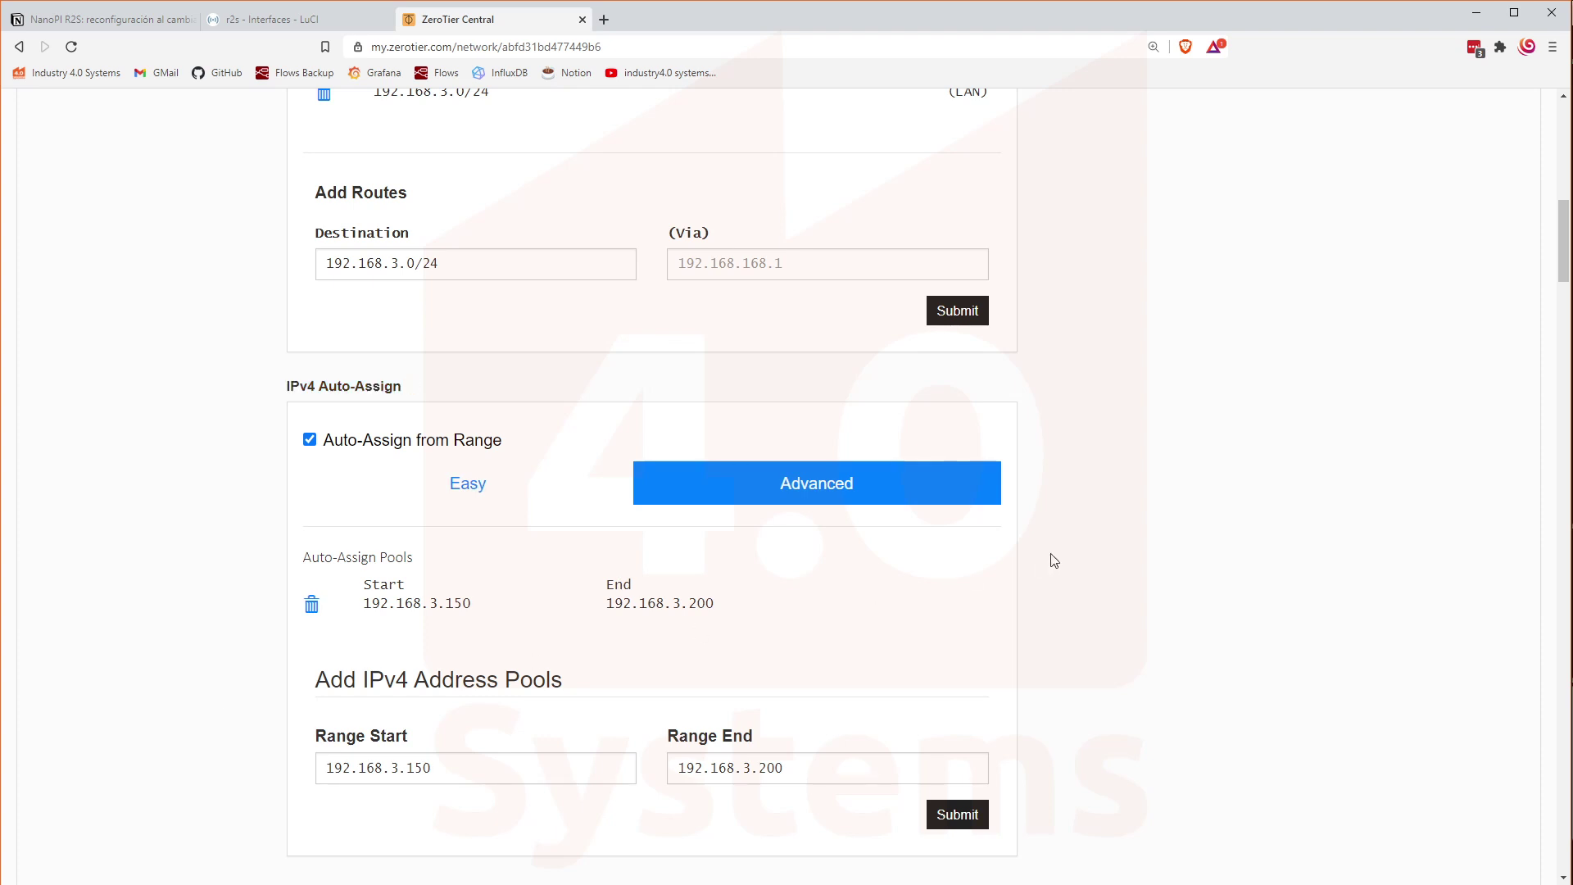
Check the managed IPs and connection status of the ZeroTier network's members.
scroll(1131, 600, down, 3)
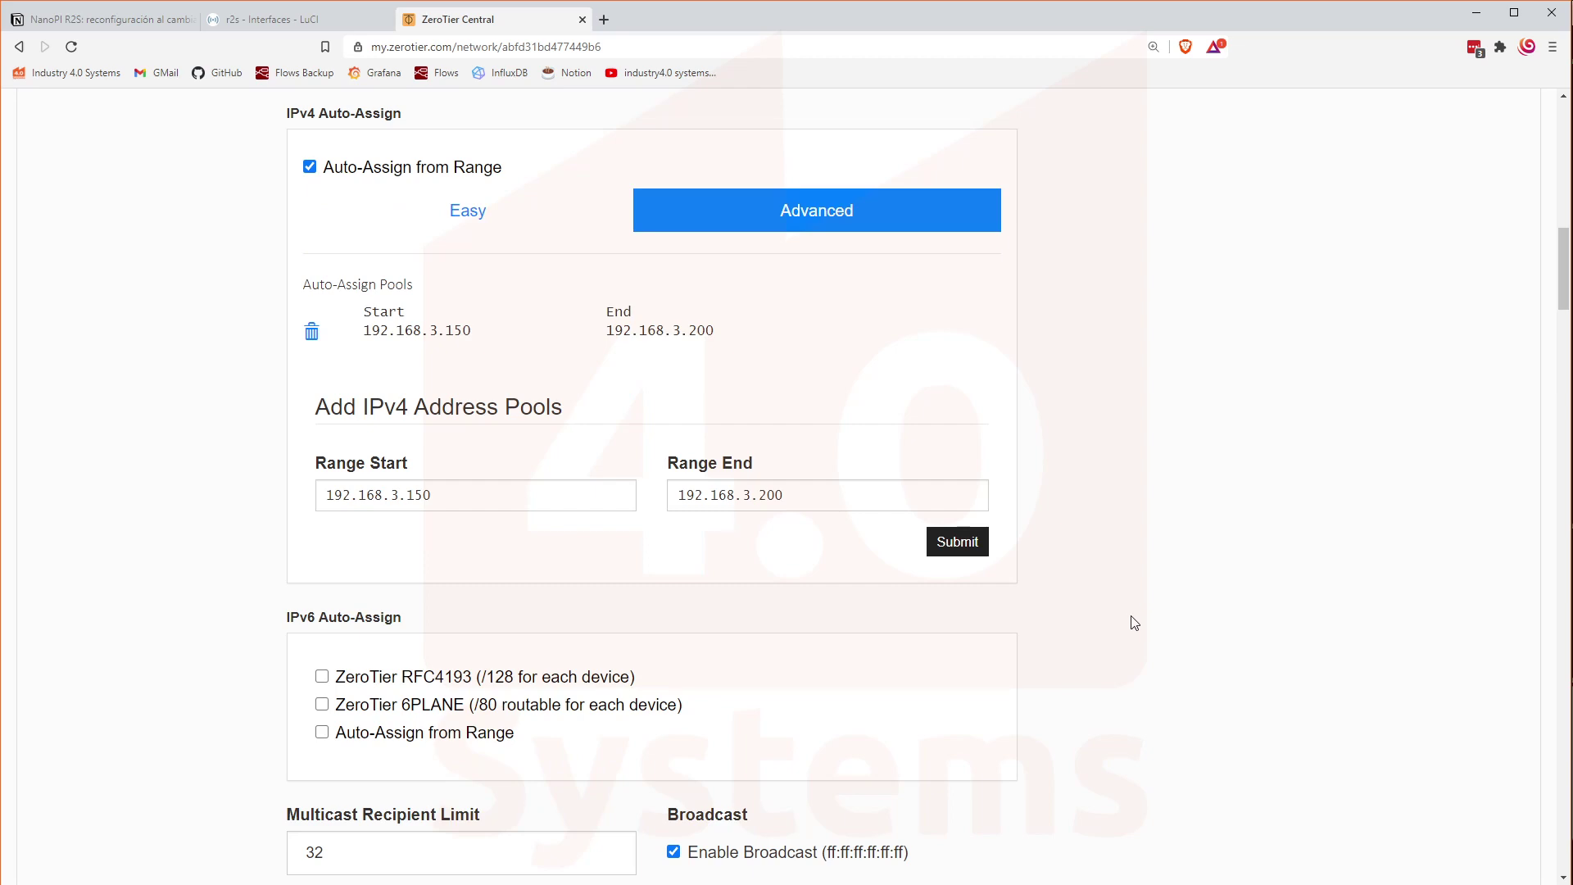
scroll(1133, 627, down, 16)
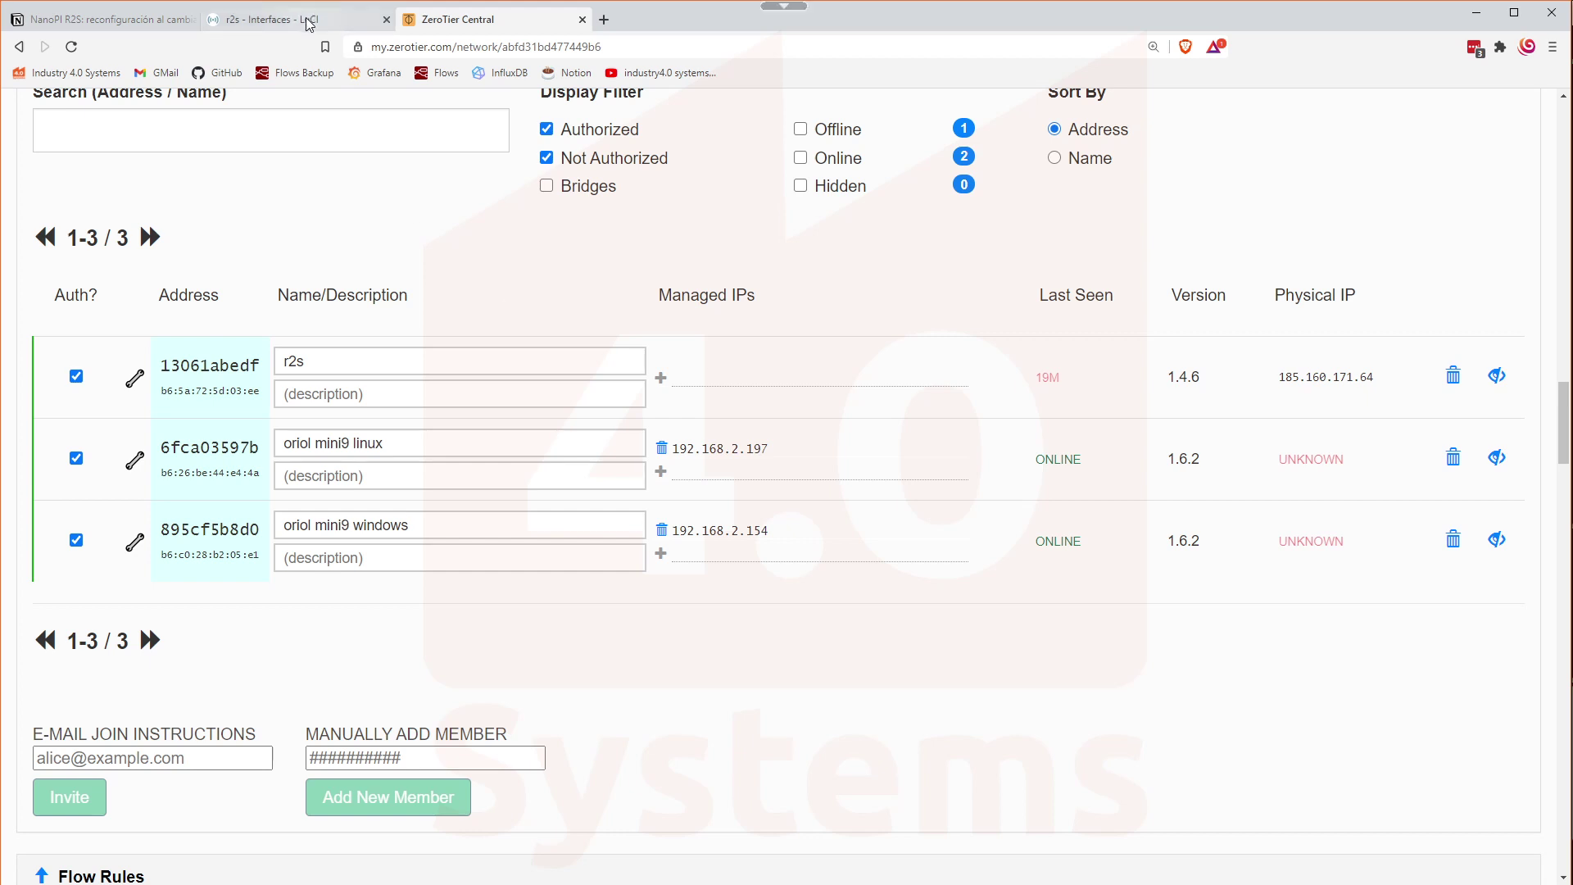
In the r2s LuCI interface list, edit the BR0 interface and set its IPv4 address to 192.168.3.20.
click(262, 19)
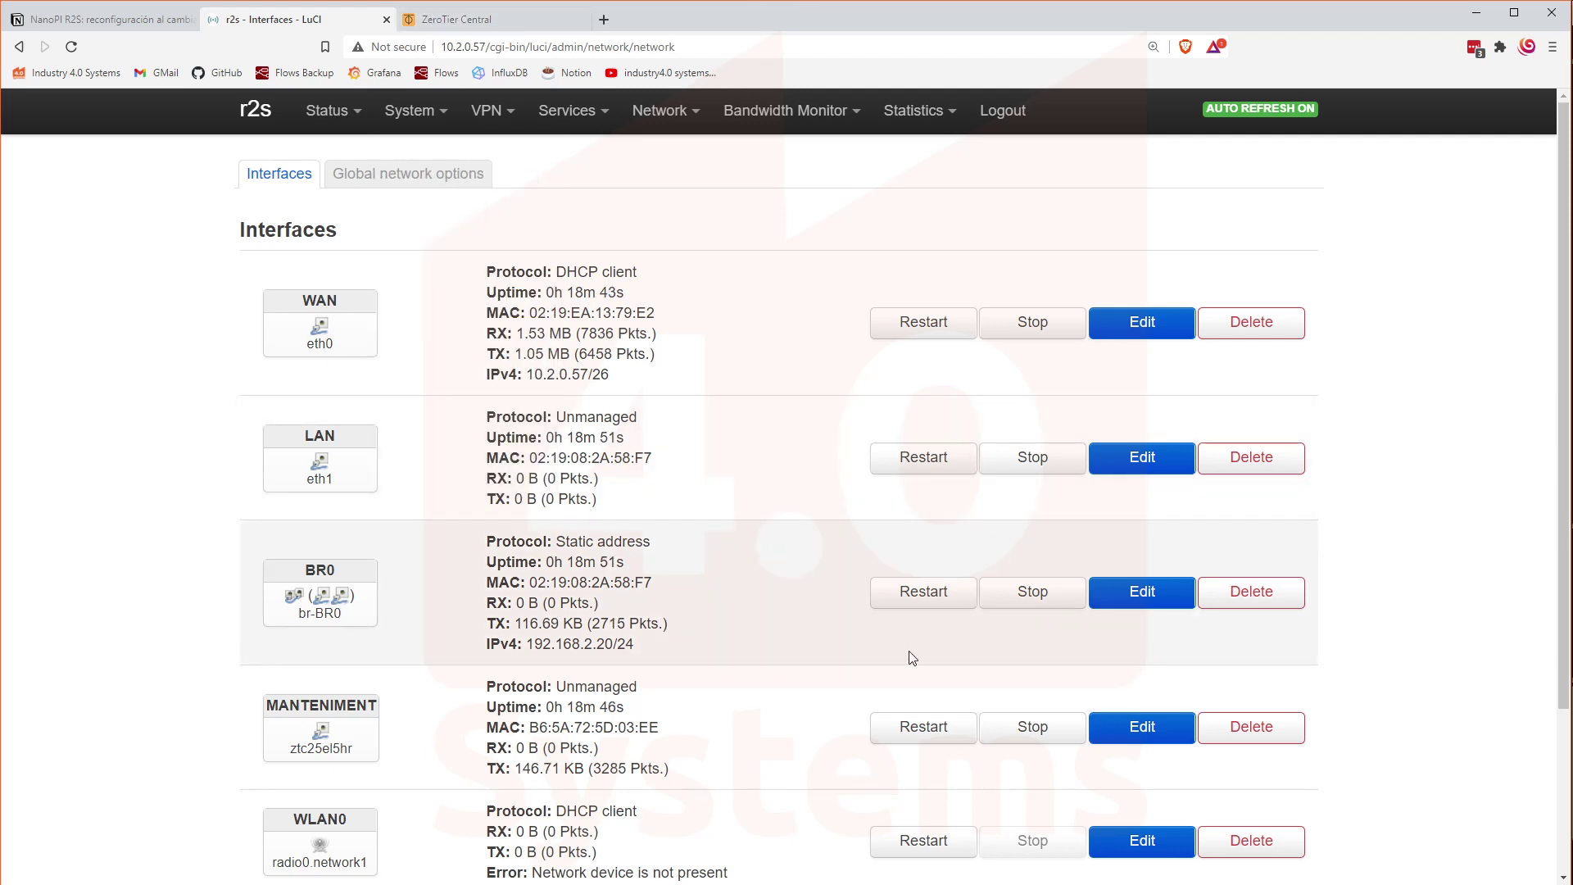
click(1112, 603)
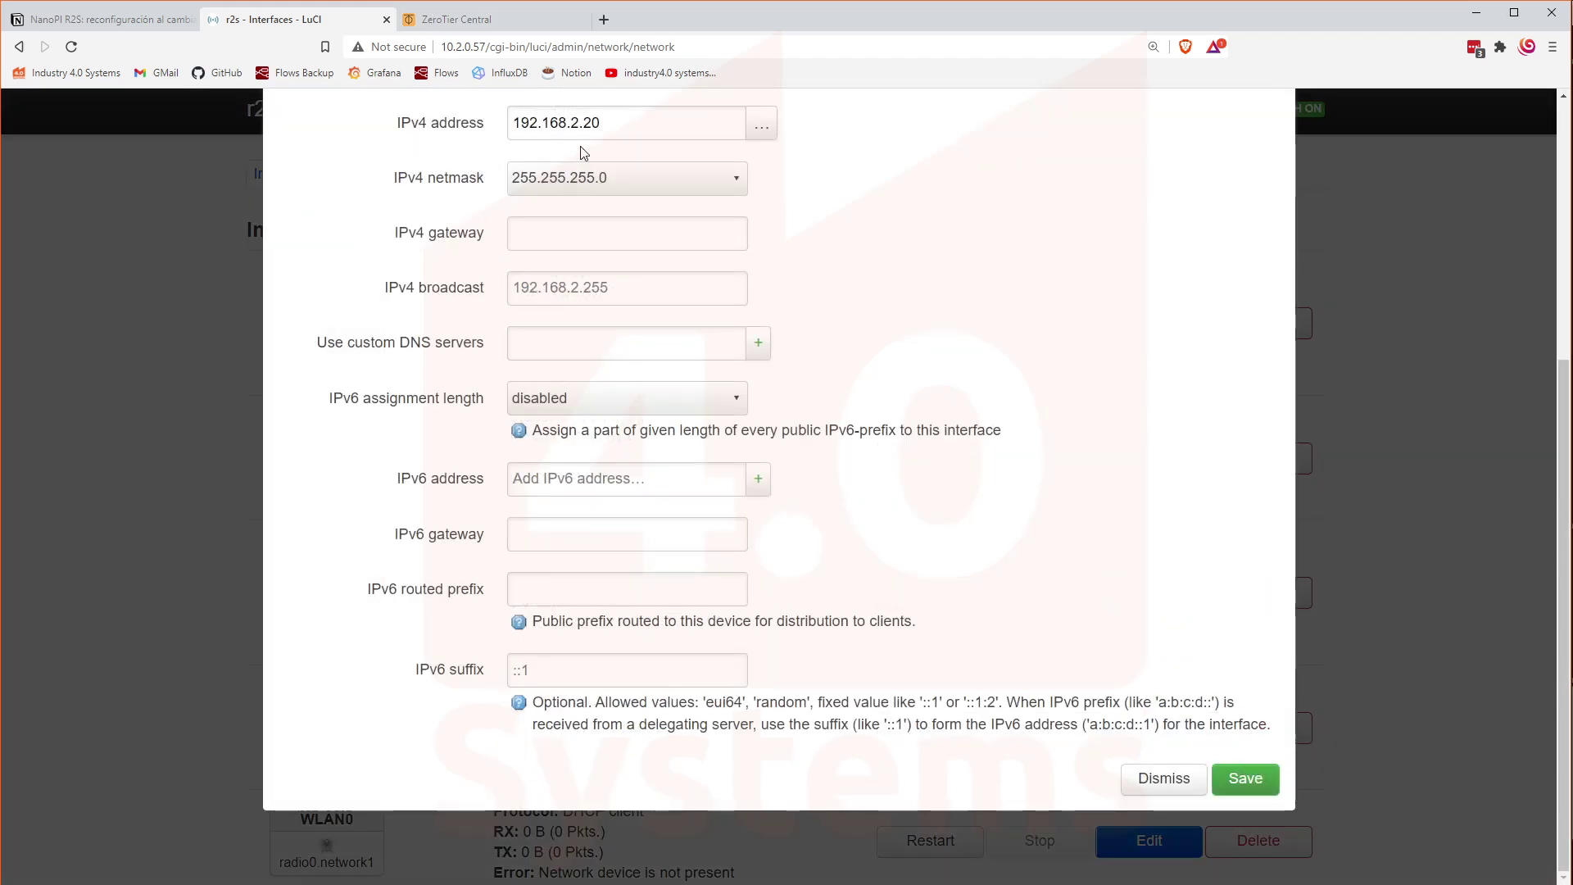
click(665, 123)
key(Left)
key(Left)
key(Left)
key(BackSpace)
text(3)
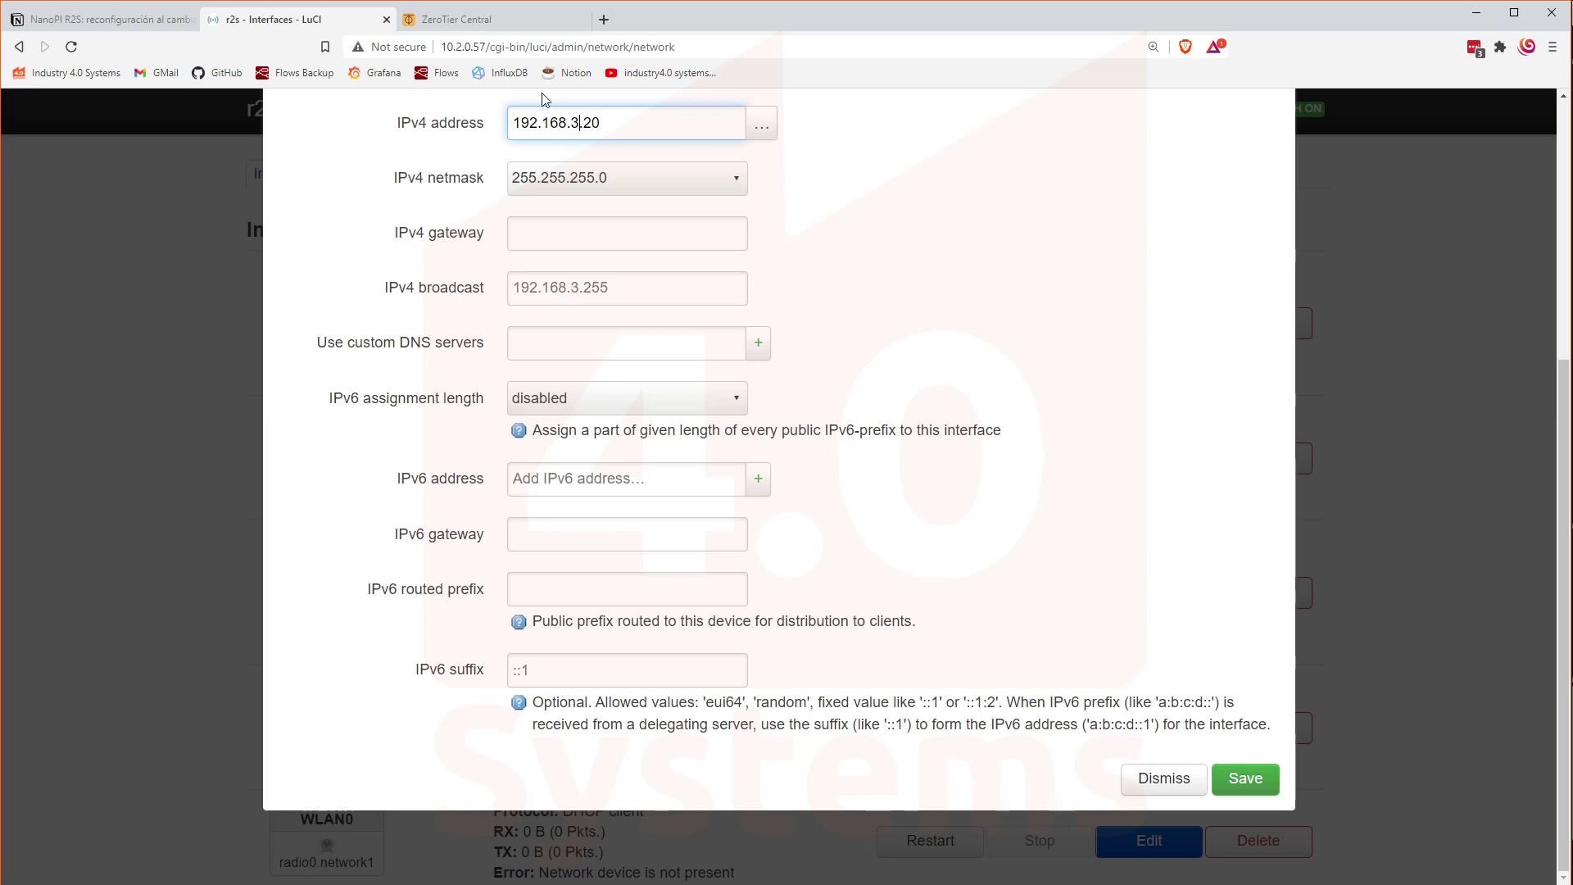
click(581, 288)
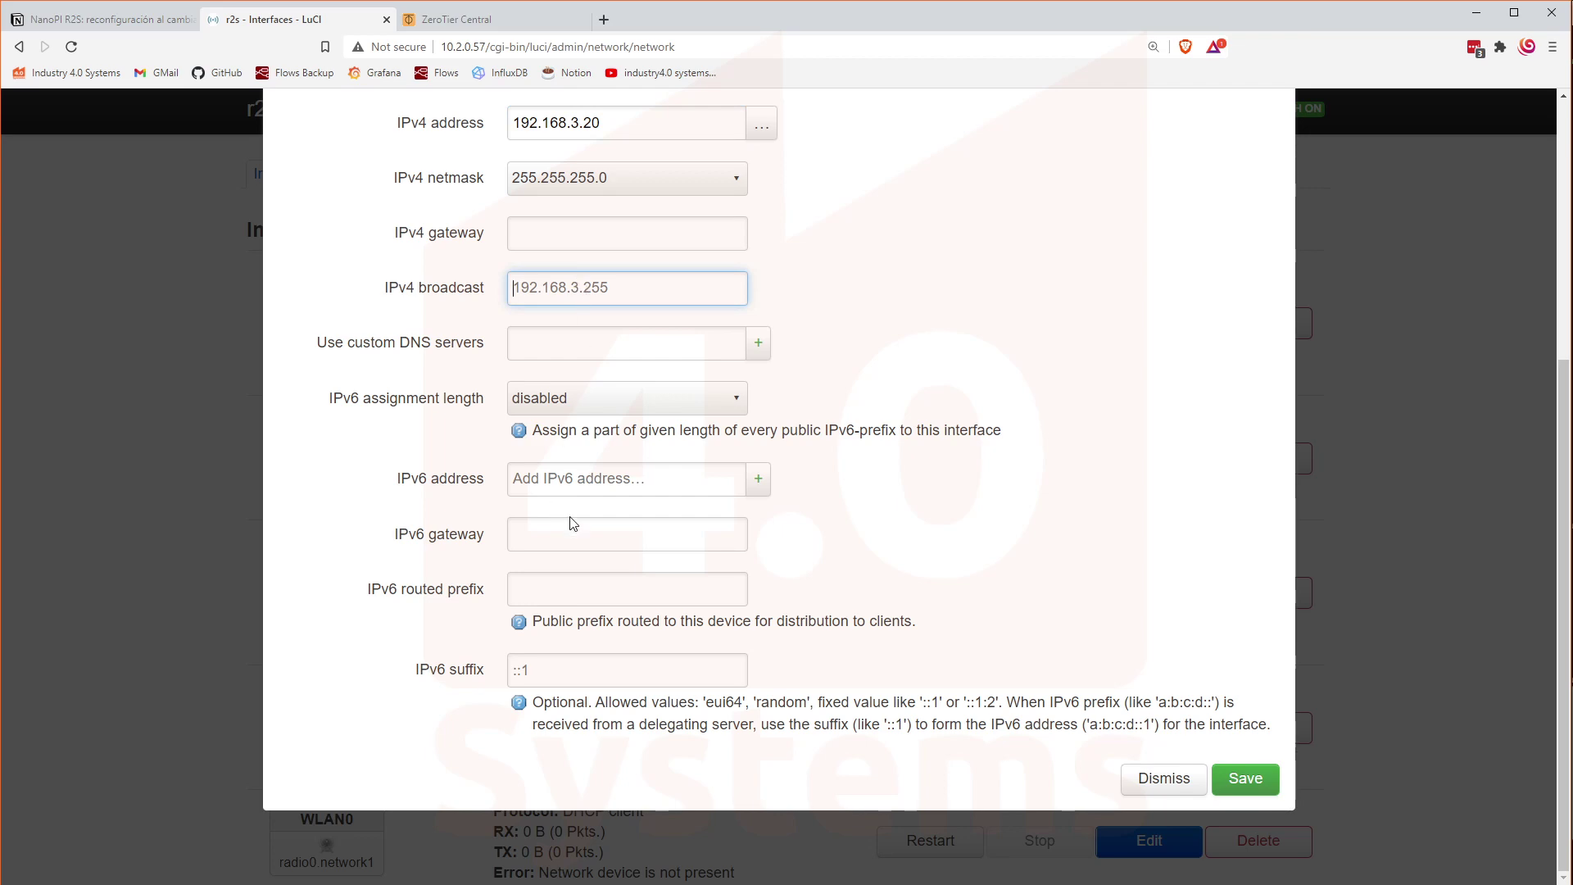
Review and save the BR0 general settings, and apply the pending network configuration change to the gateway.
scroll(924, 653, up, 5)
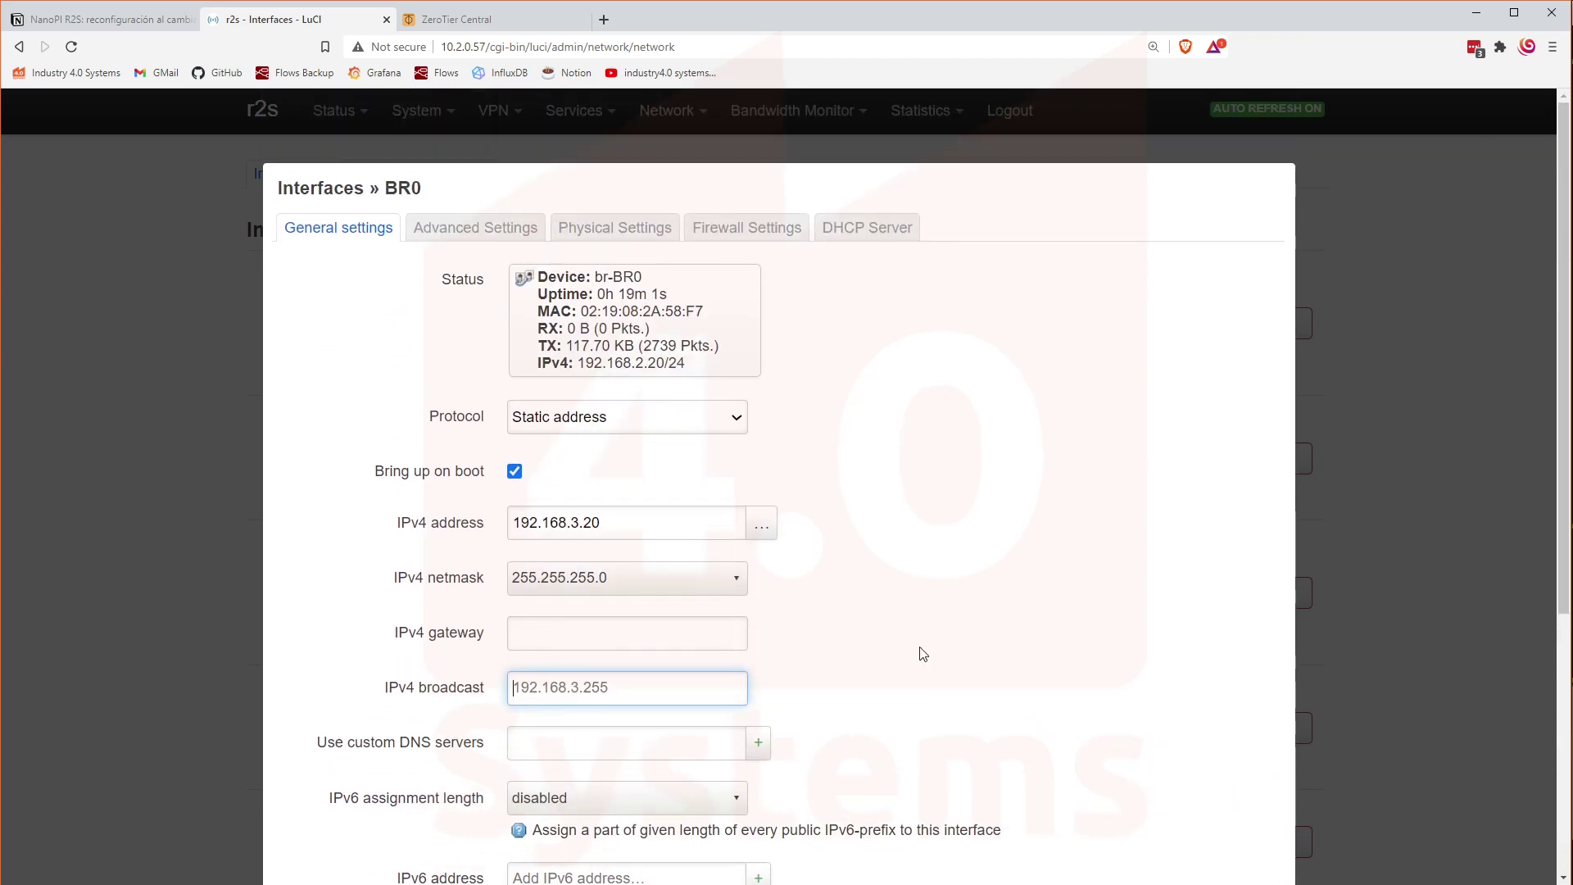
scroll(924, 653, down, 10)
click(1221, 779)
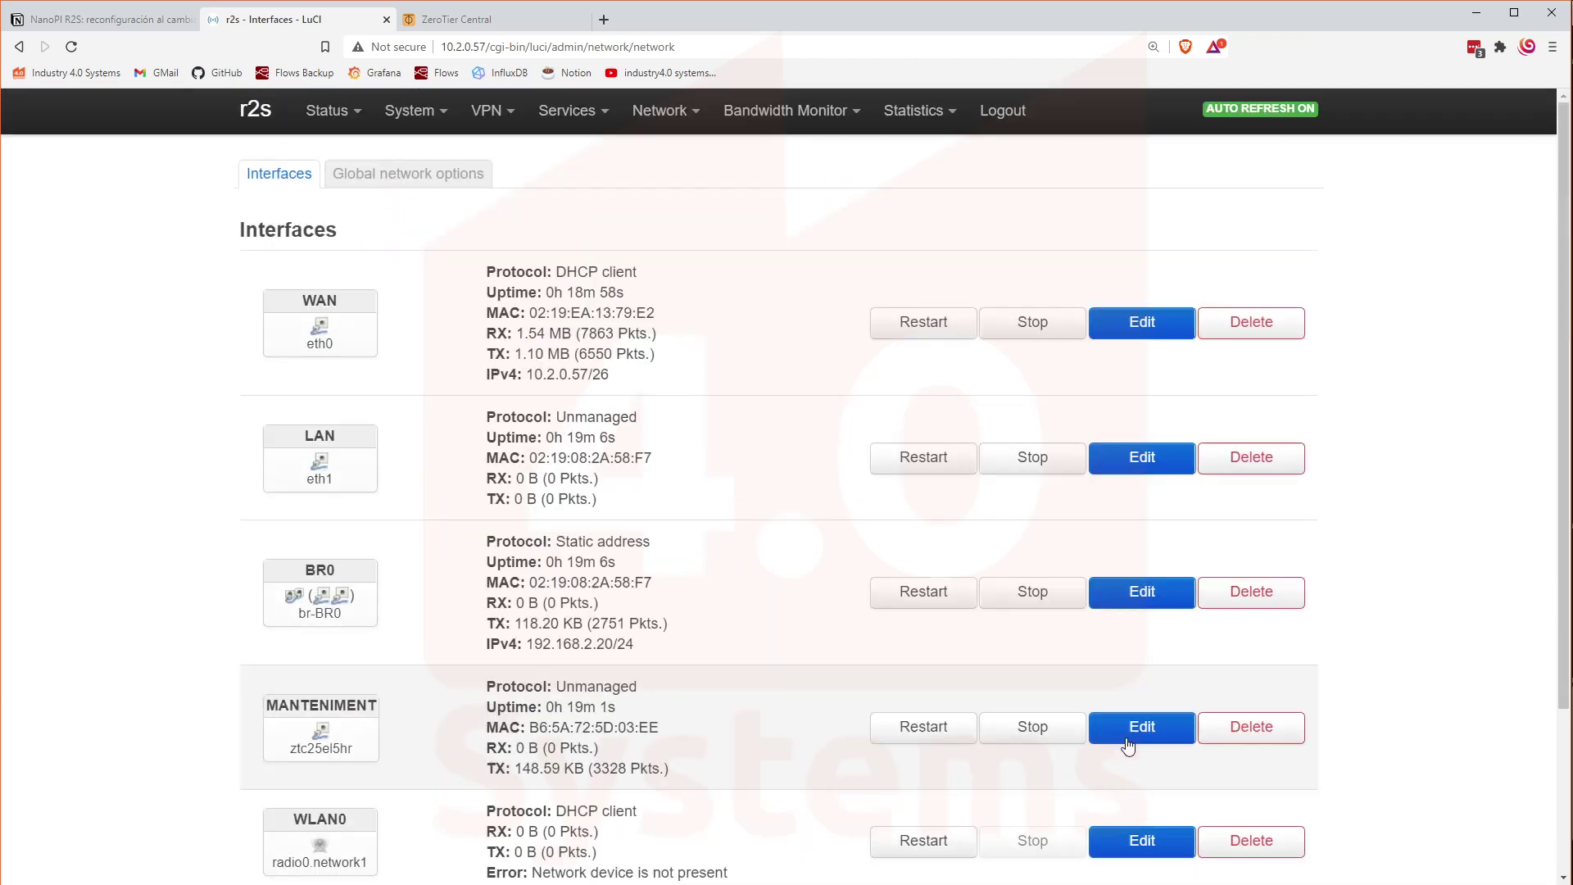
click(1118, 111)
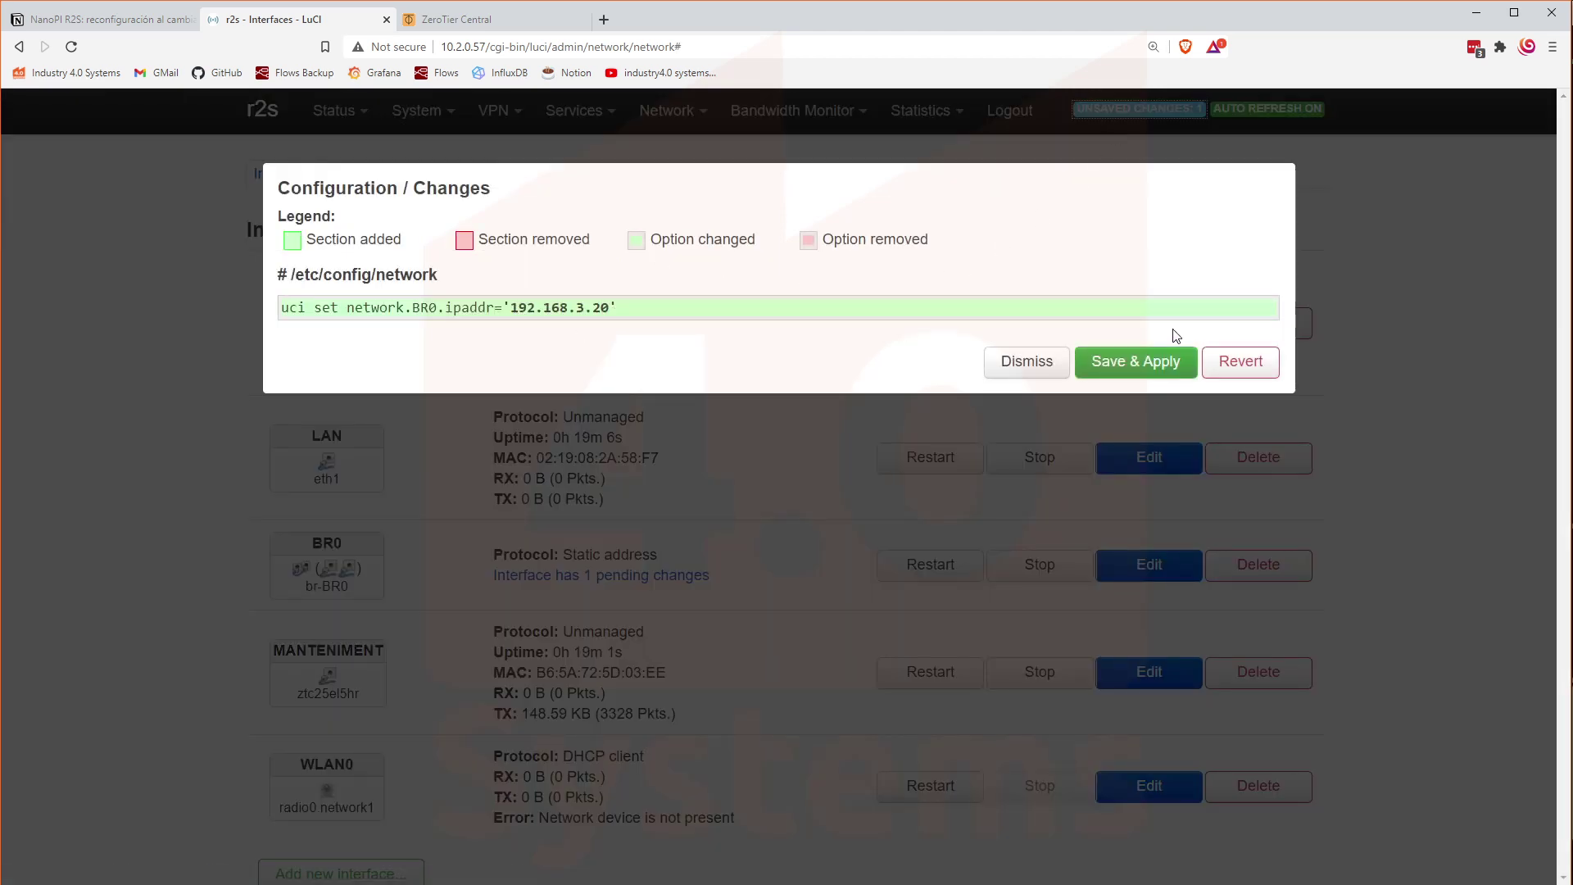
click(1138, 366)
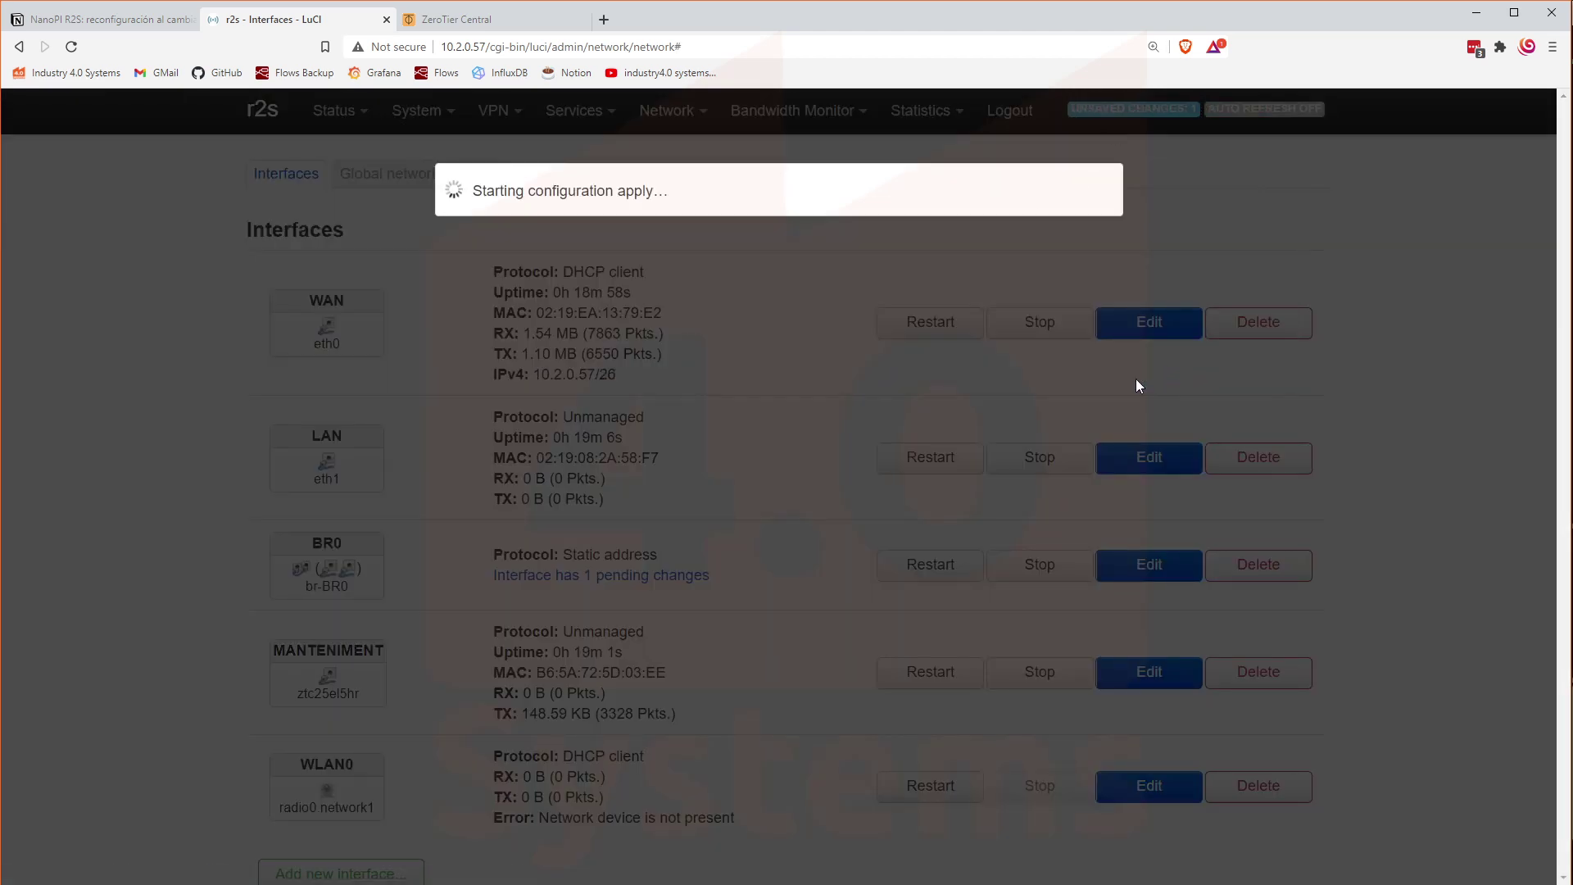
In ZeroTier Central, reload the members list and delete managed IPs 192.168.2.197 and 192.168.2.154 from the Linux and Windows mini9 members.
click(457, 20)
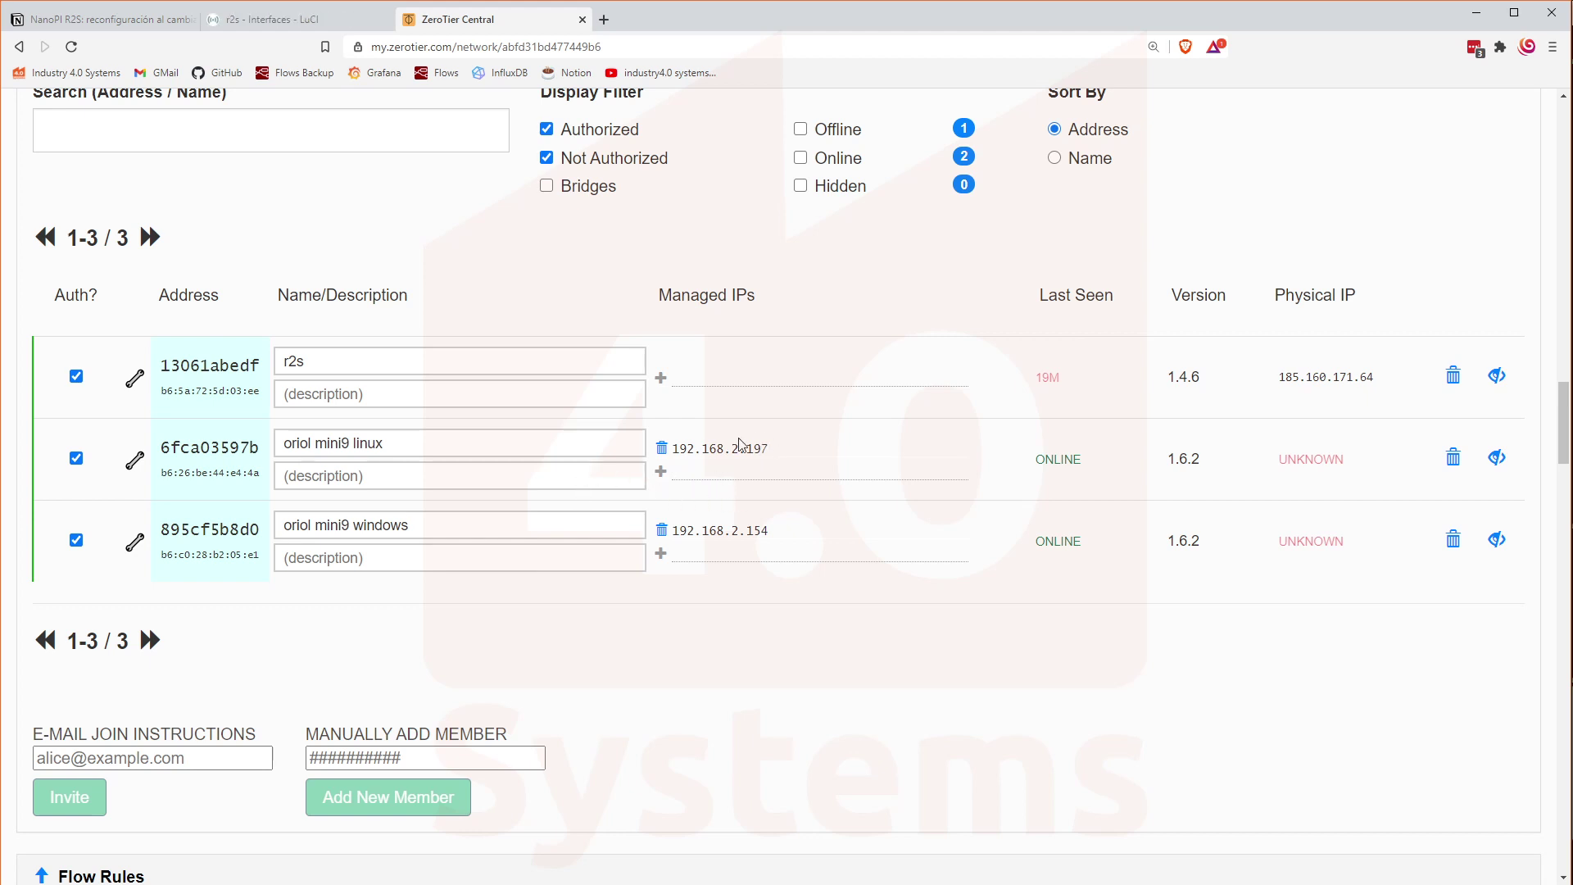
click(661, 471)
click(662, 471)
click(73, 46)
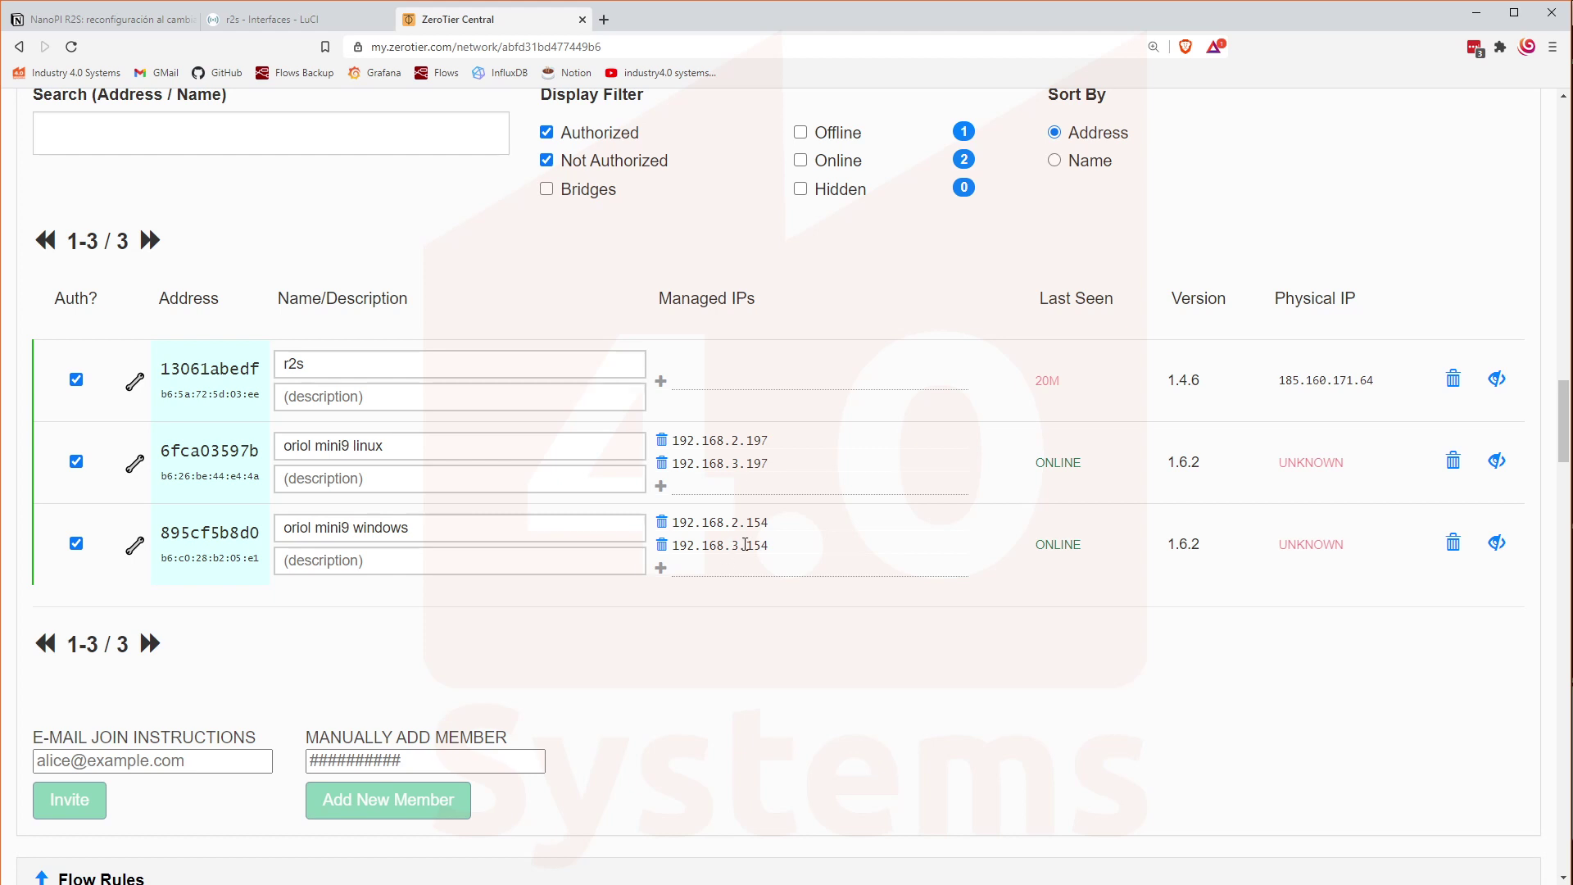
click(659, 463)
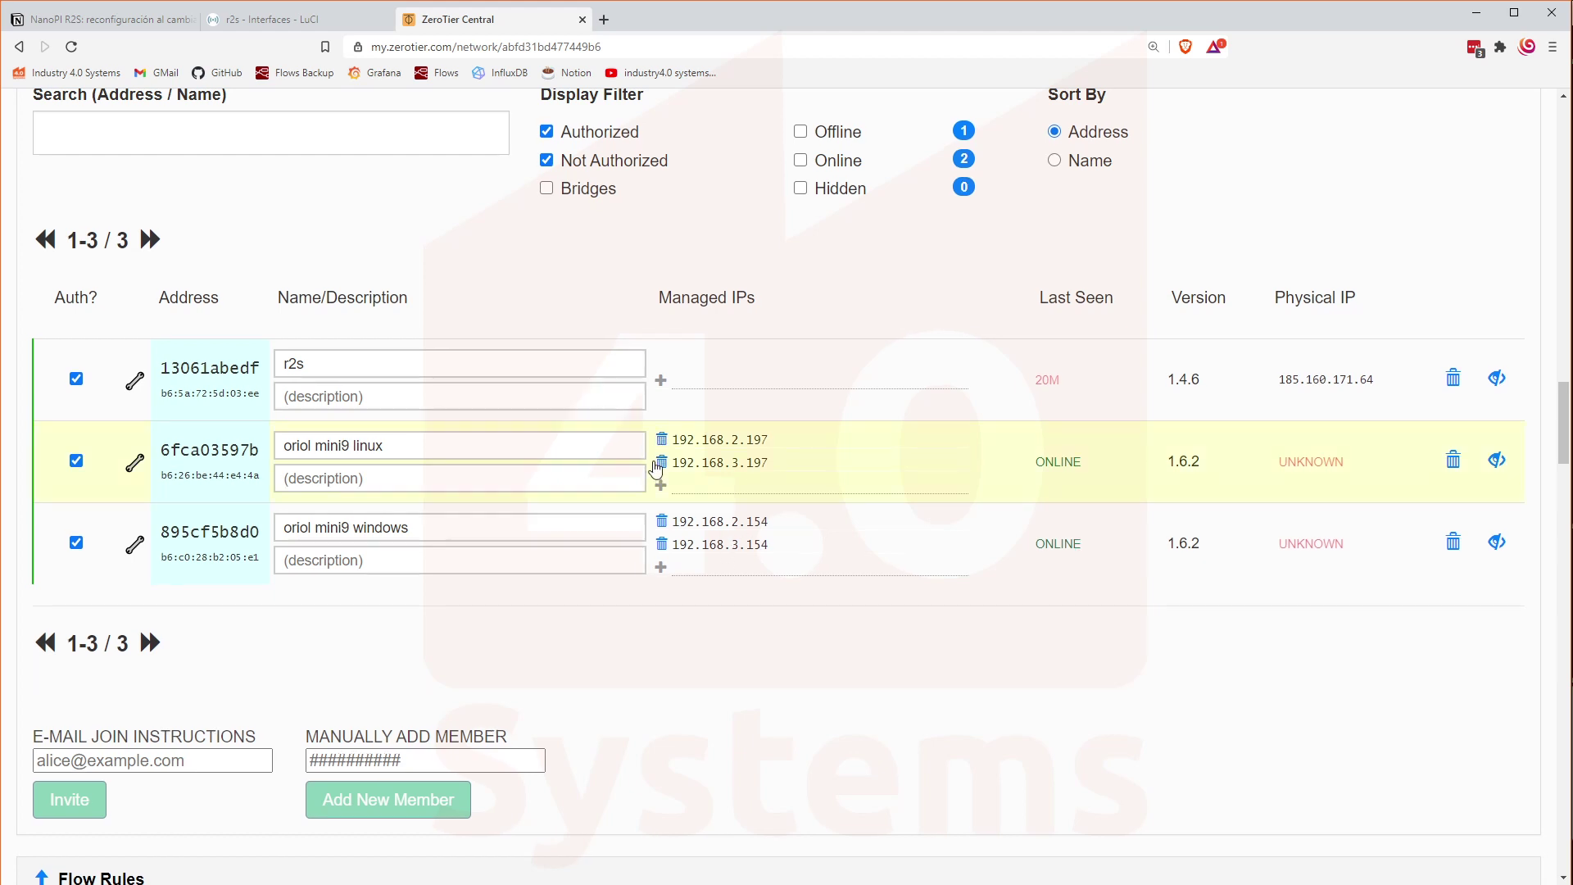
click(662, 522)
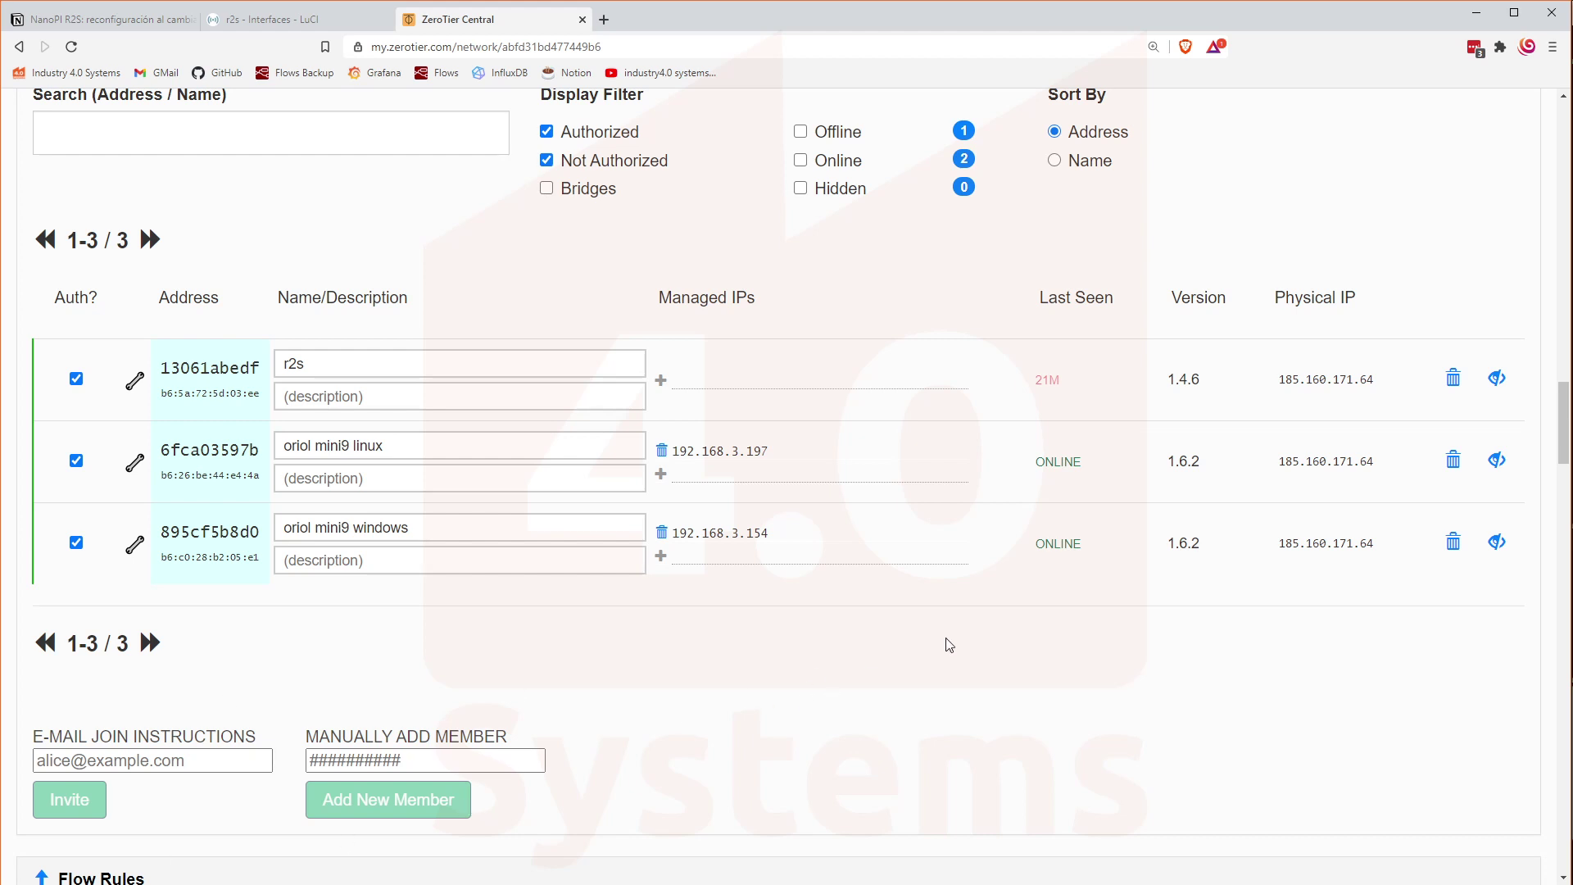
Look over the ZeroTier network settings, and return to the NanoPI R2S guide to review its remaining content and the introductory network diagram.
scroll(948, 645, down, 6)
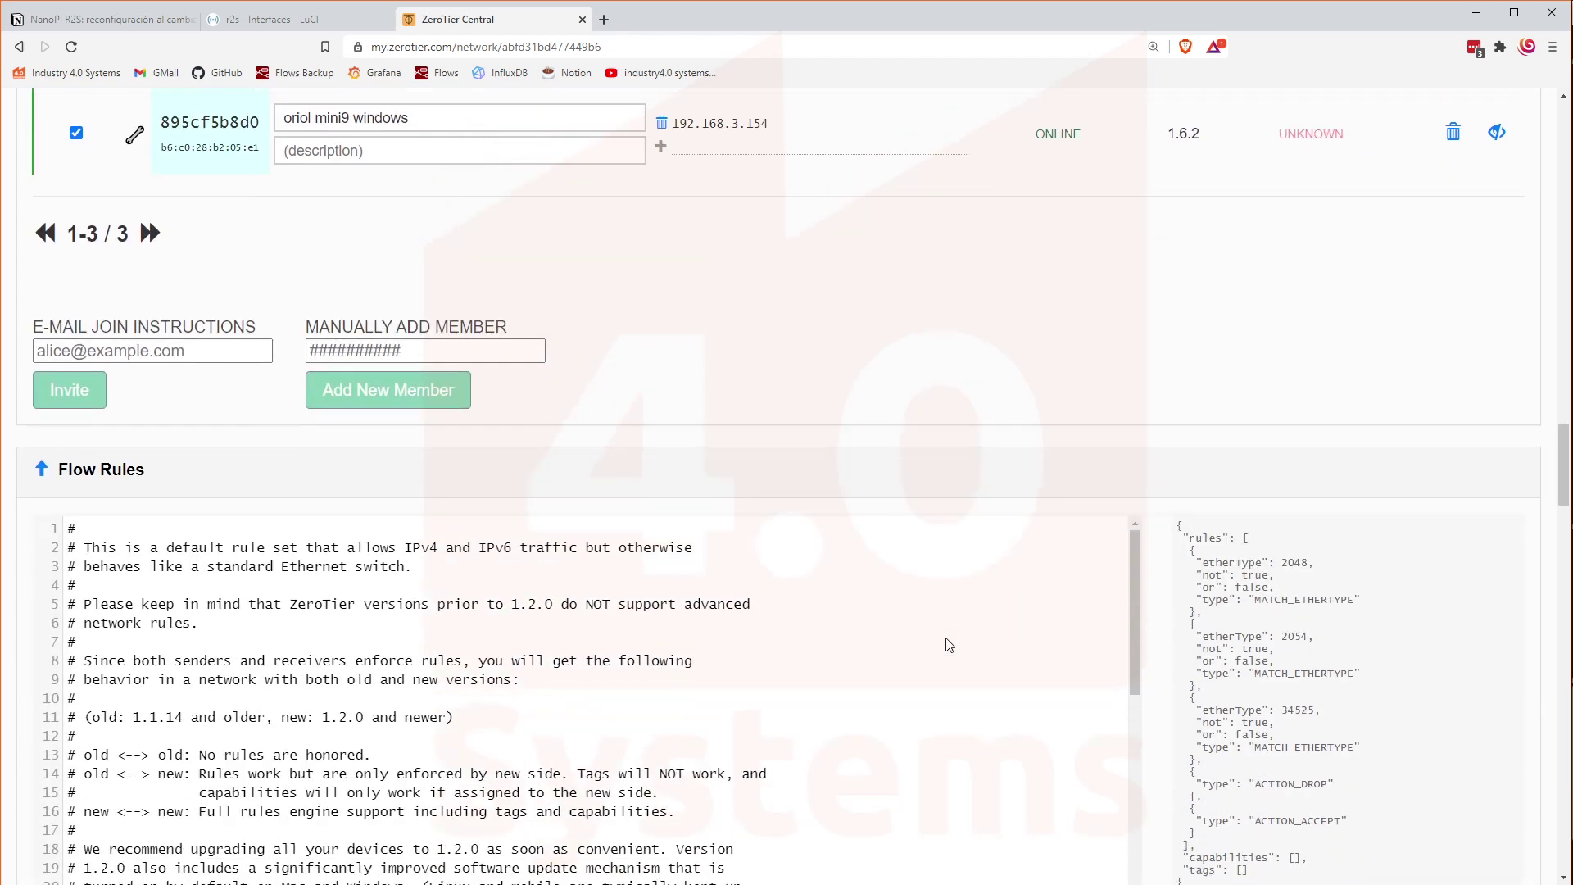
scroll(948, 645, up, 4)
scroll(948, 645, up, 15)
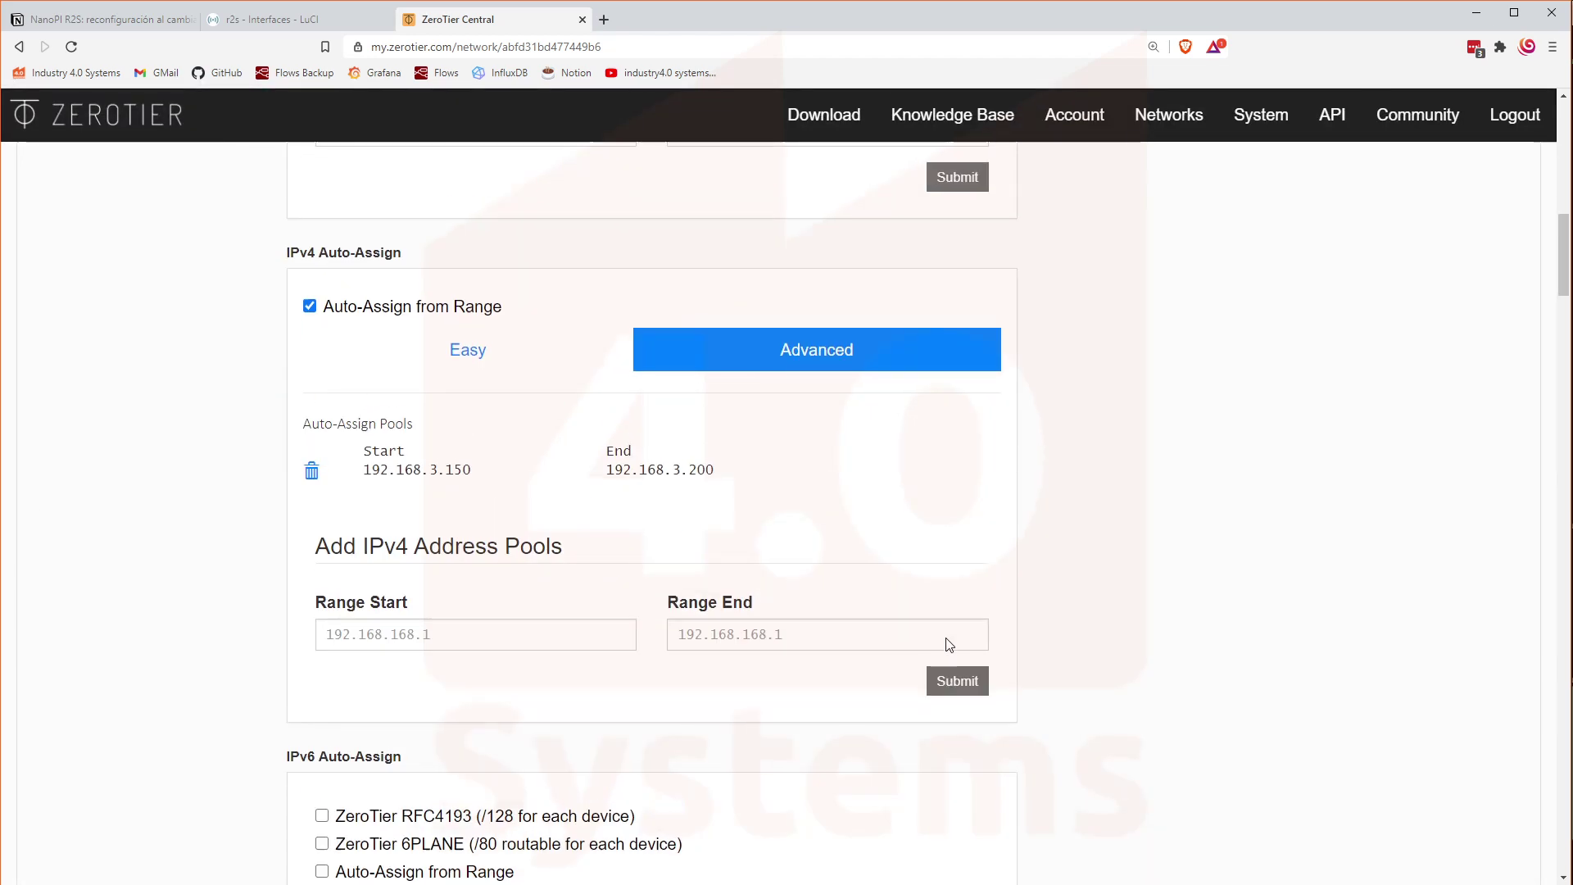
click(153, 25)
scroll(223, 450, down, 20)
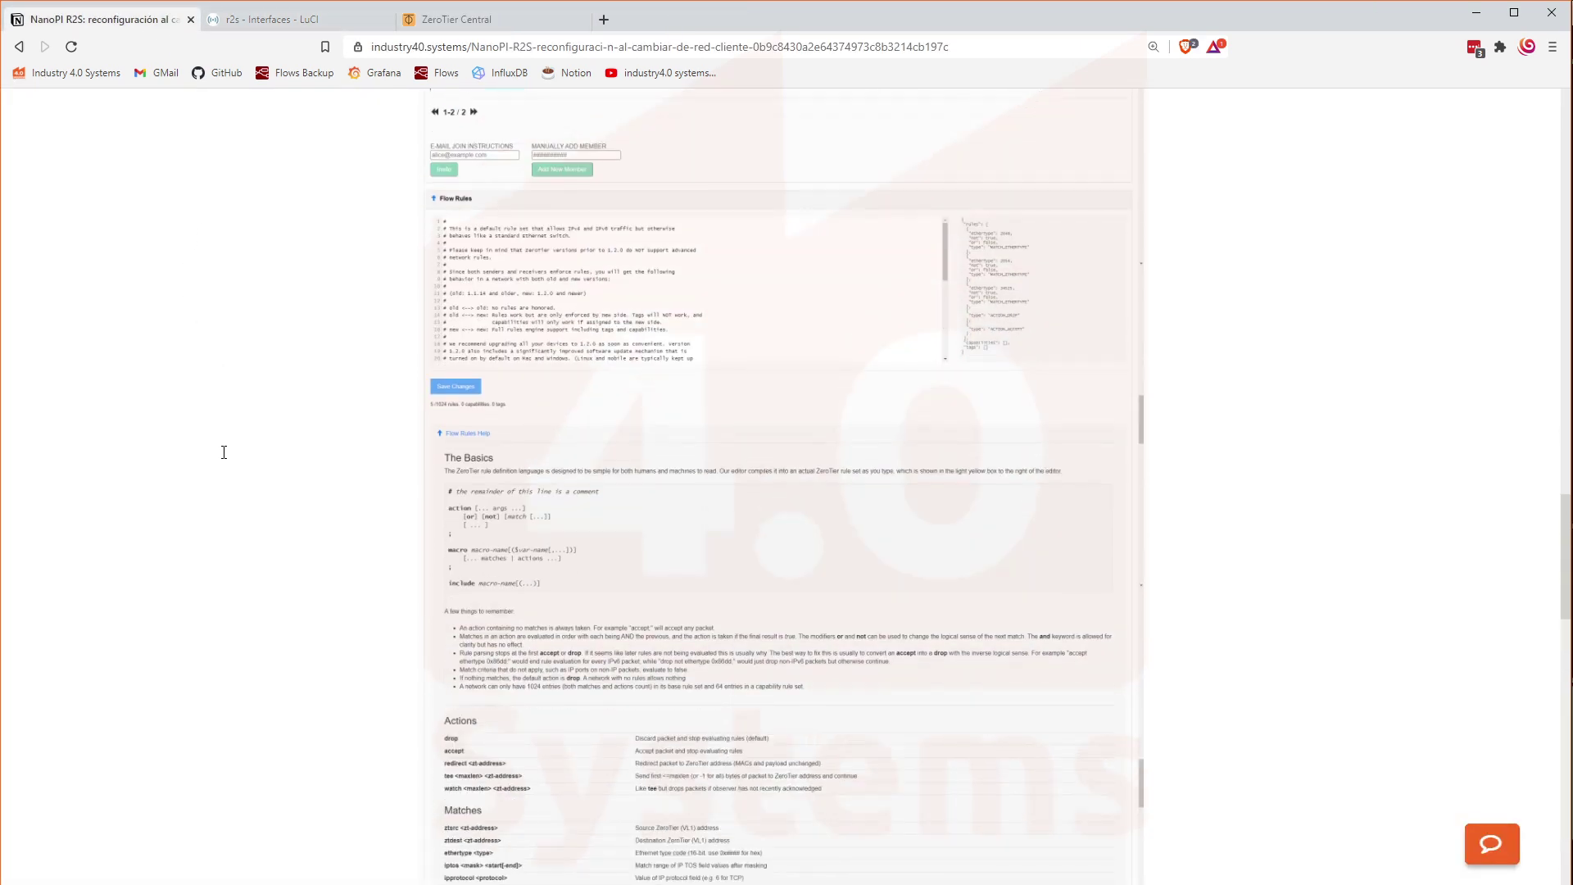
scroll(224, 452, down, 5)
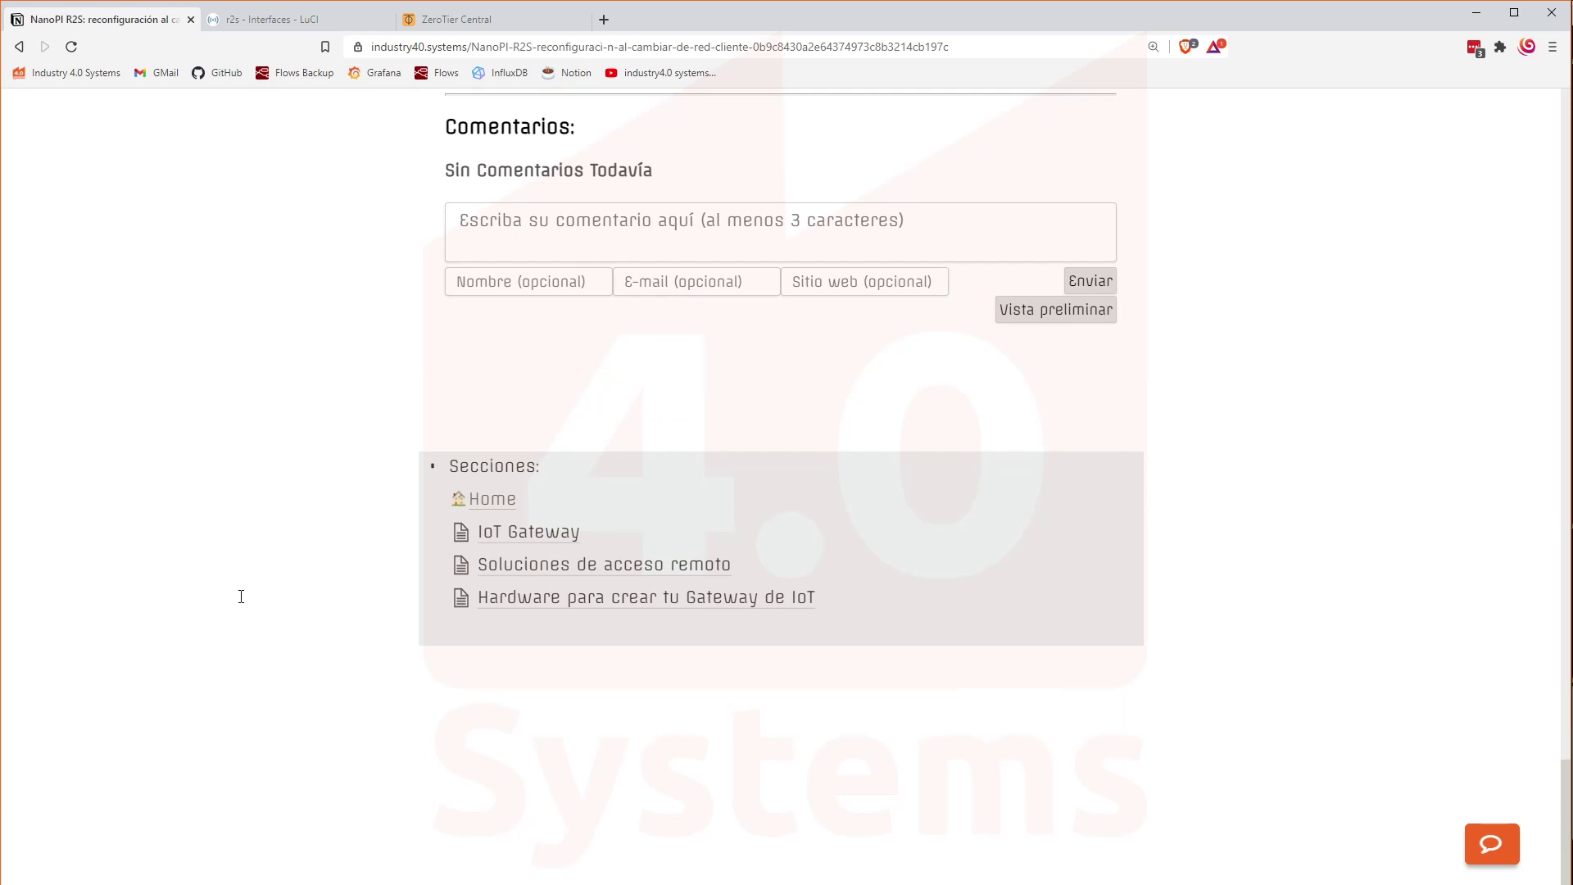
drag(1566, 833, 1488, 220)
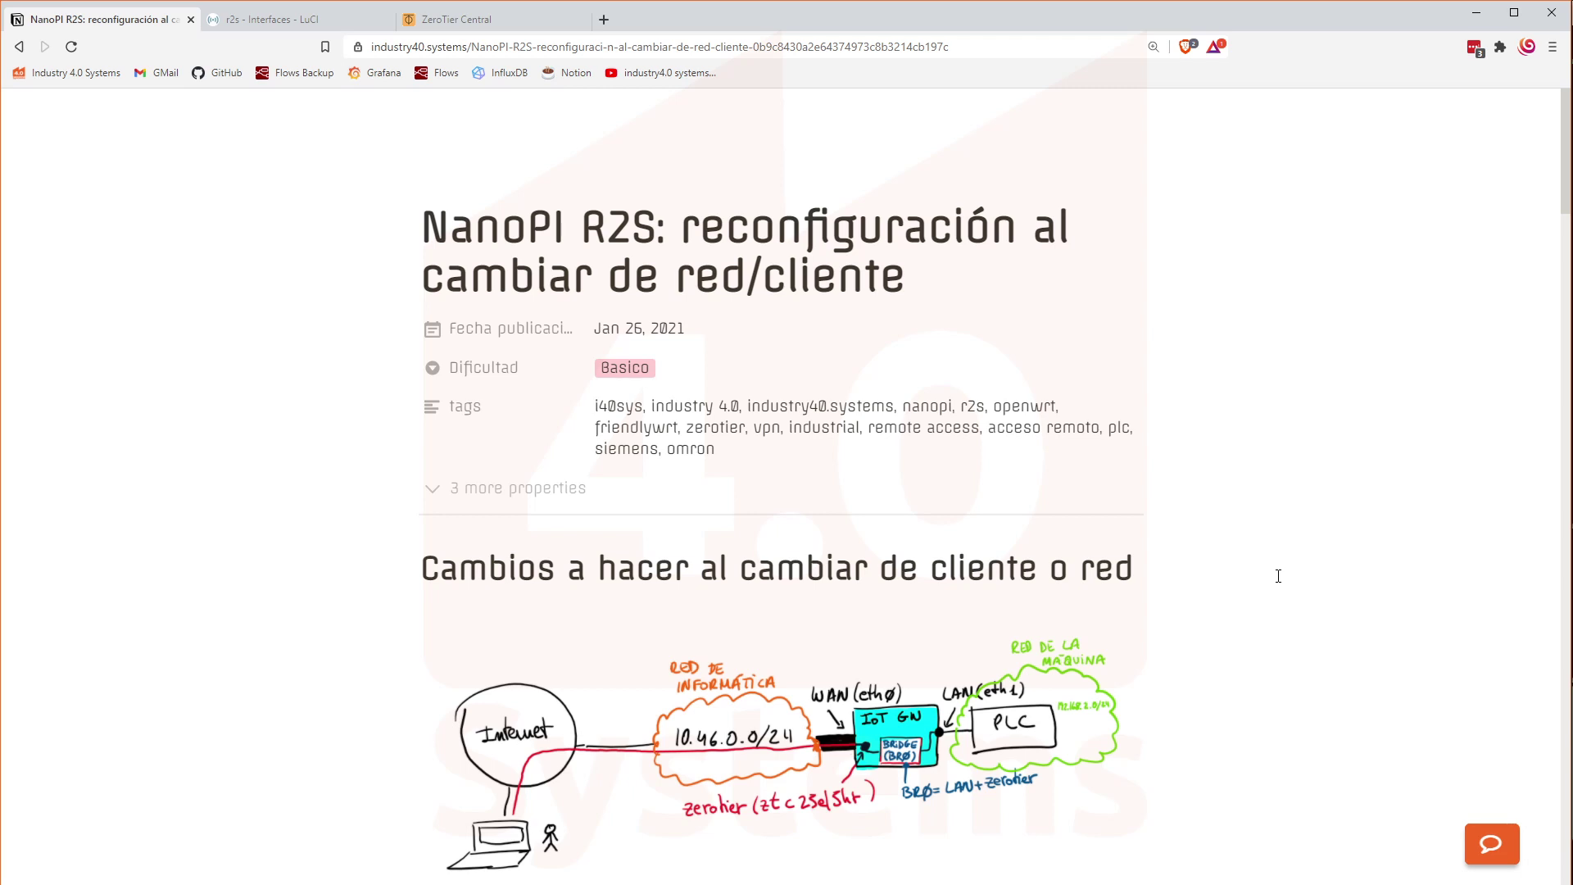
scroll(1278, 574, down, 2)
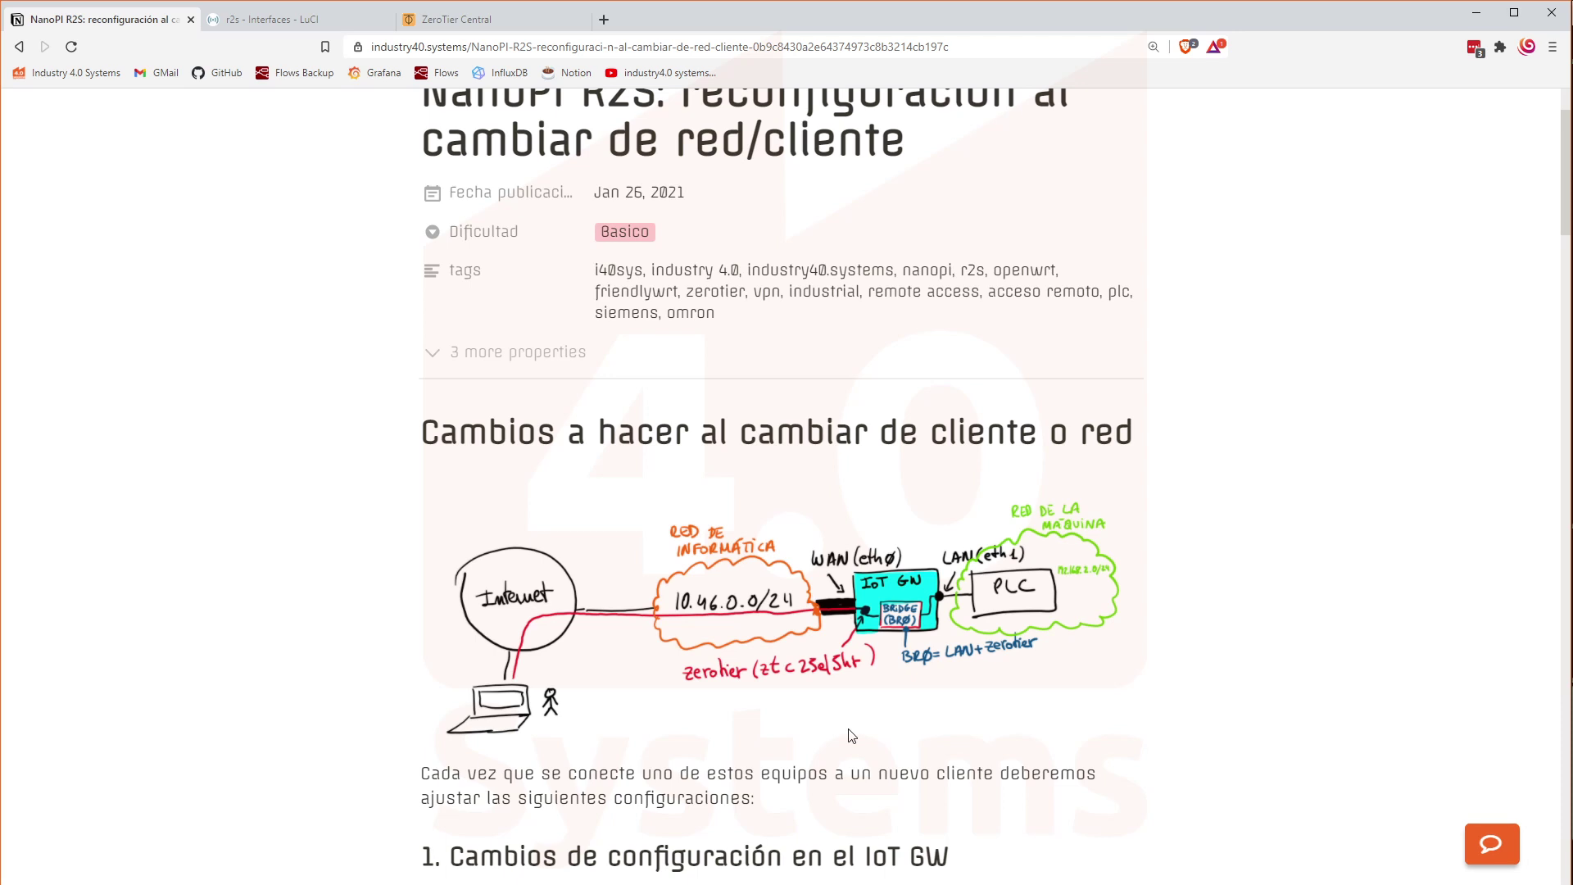
scroll(852, 736, up, 2)
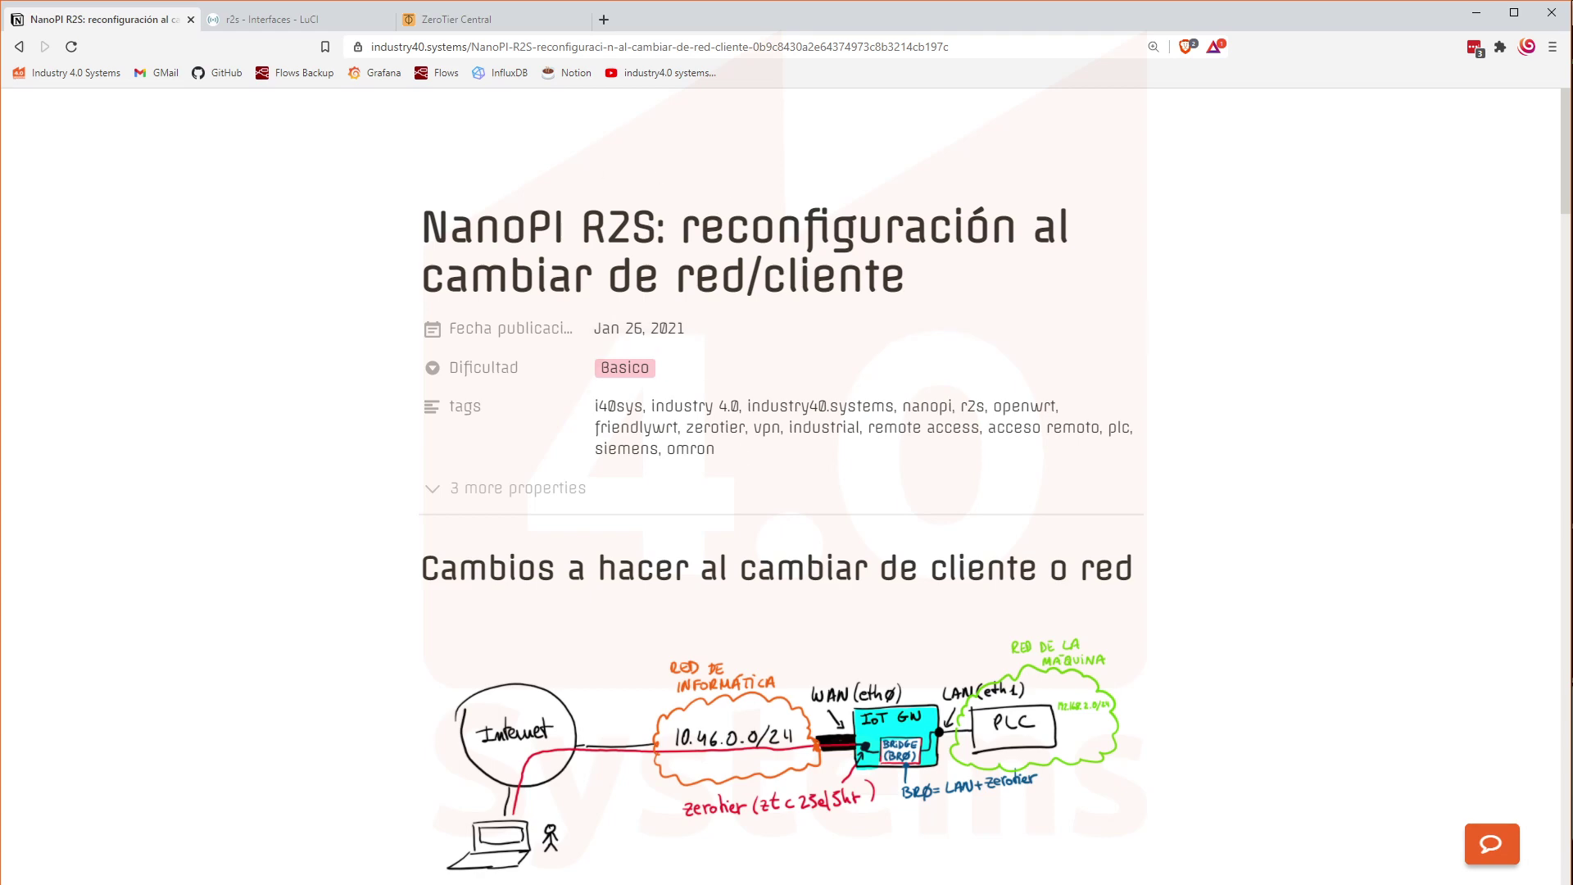